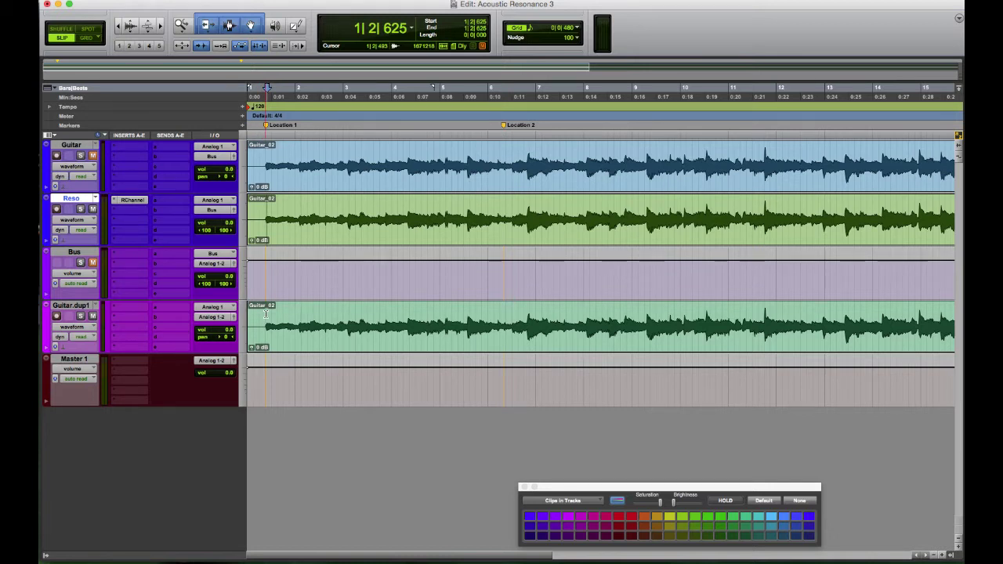
# Step: Play the session from just before Location 1 to listen to the Guitar.dup1 track
pyautogui.click(258, 315)
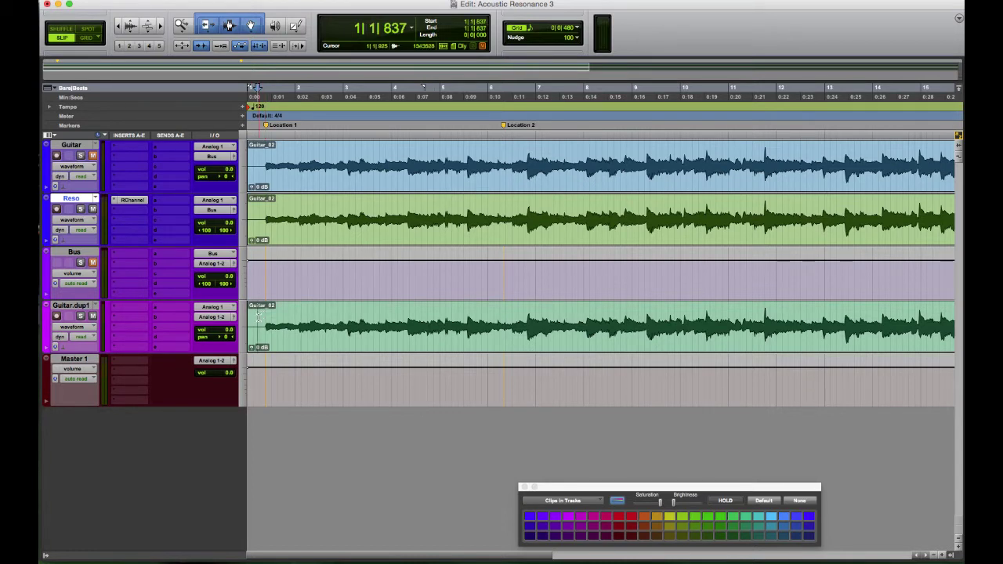
pyautogui.press('space')
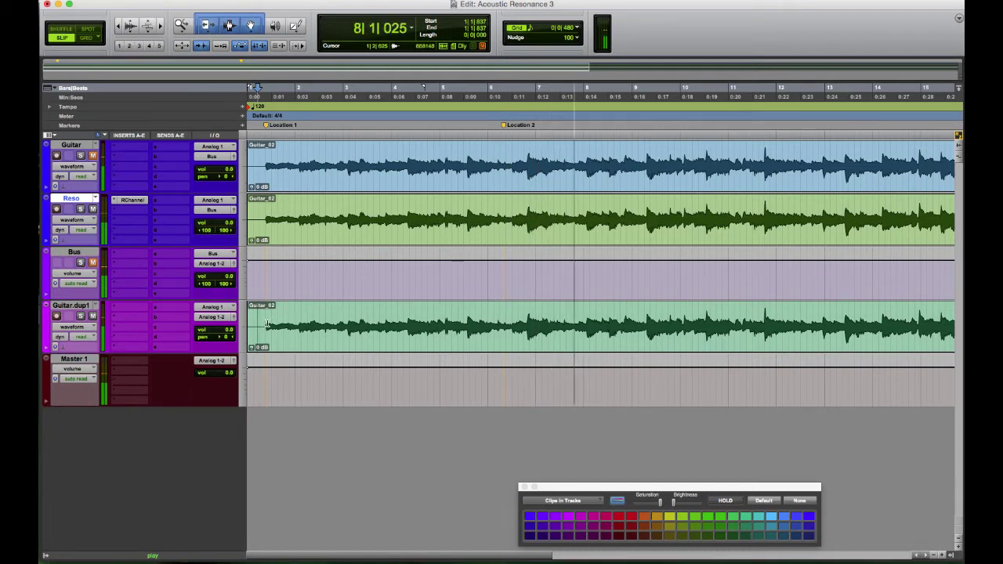
pyautogui.press('space')
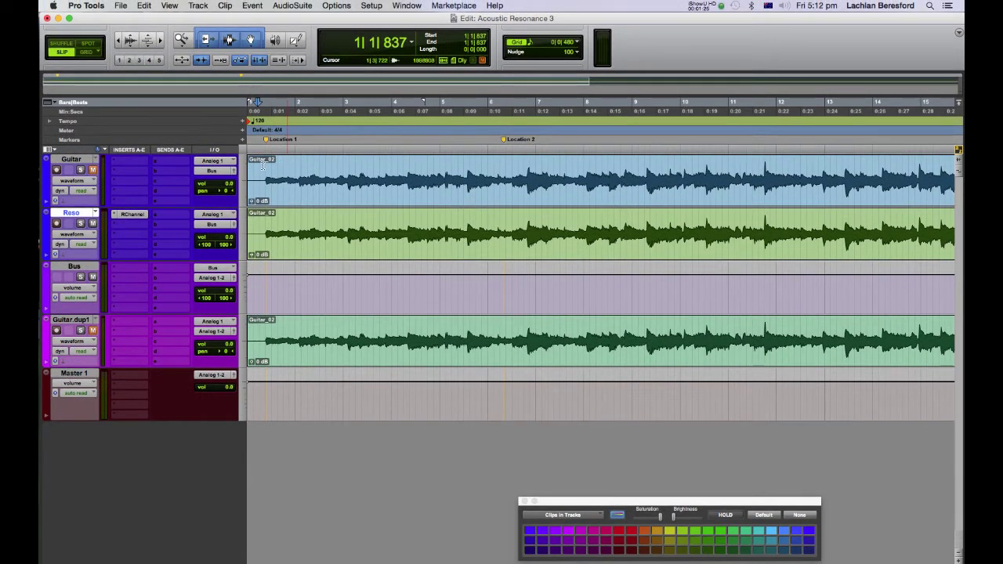
# Step: Highlight the passage between Location 1 and Location 2 on the Guitar, Reso, Bus and Guitar.dup1 tracks in turn
pyautogui.moveTo(267, 166); pyautogui.dragTo(504, 162)
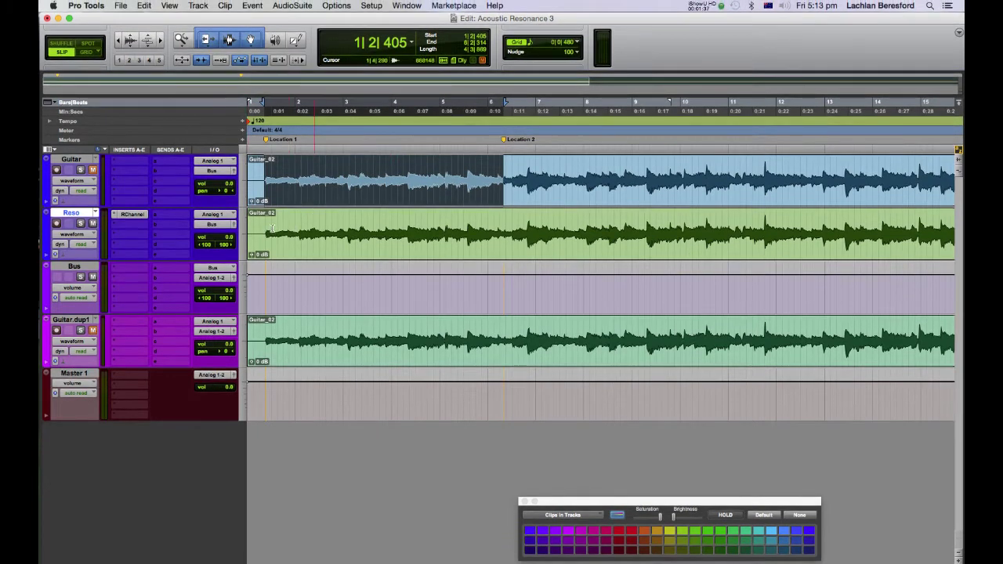
pyautogui.click(265, 219)
pyautogui.moveTo(265, 222); pyautogui.dragTo(503, 221)
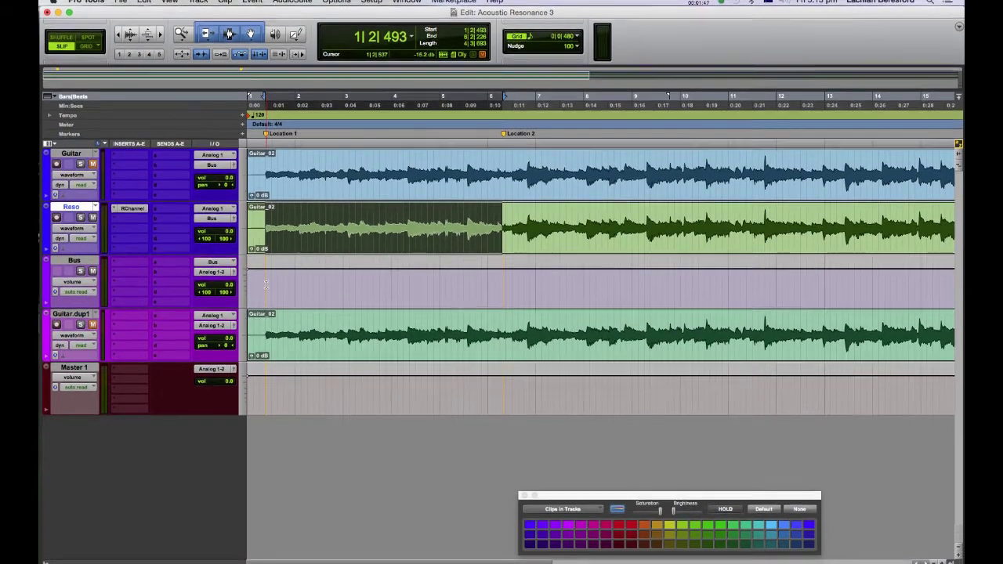
pyautogui.click(267, 287)
pyautogui.moveTo(423, 288); pyautogui.dragTo(507, 288)
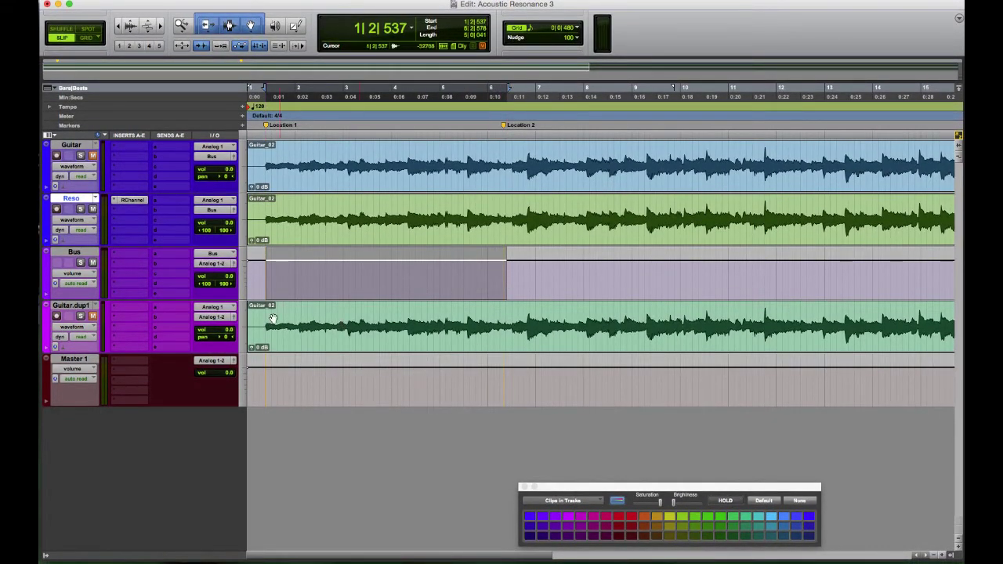
pyautogui.moveTo(264, 312); pyautogui.dragTo(504, 317)
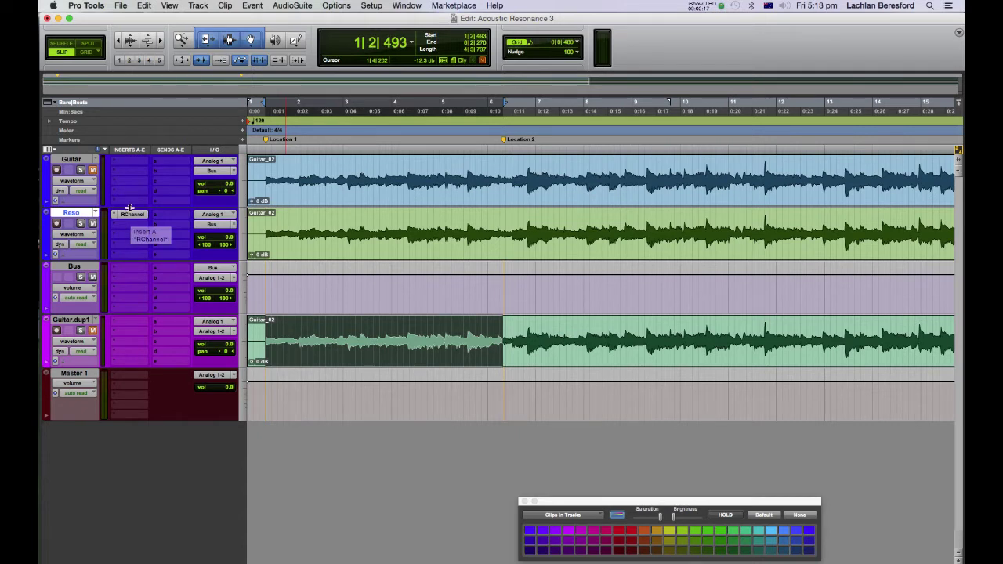
# Step: Check the RChannel settings on the Reso track and add the stereo AIR Reverb to its second insert slot
pyautogui.click(132, 216)
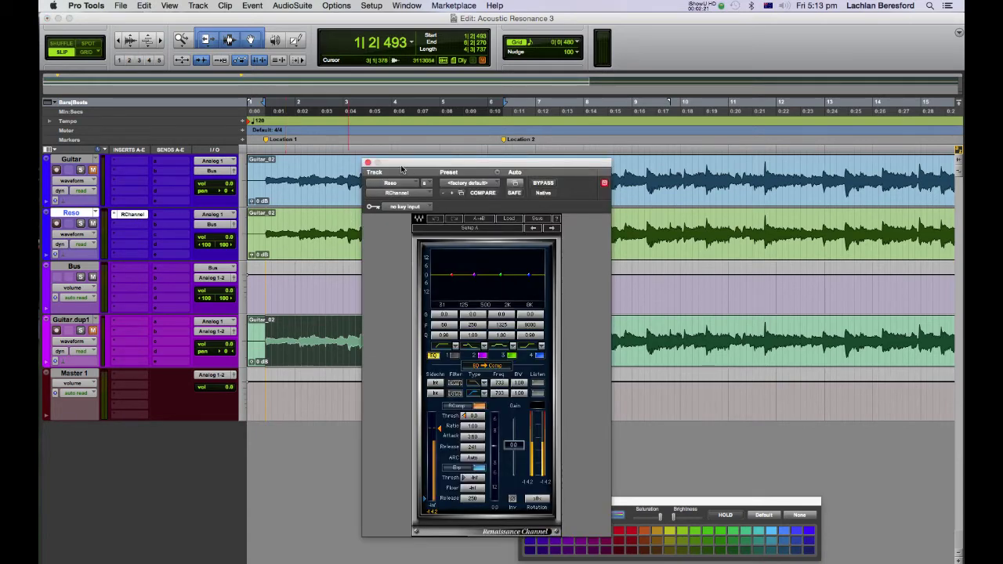
pyautogui.click(367, 163)
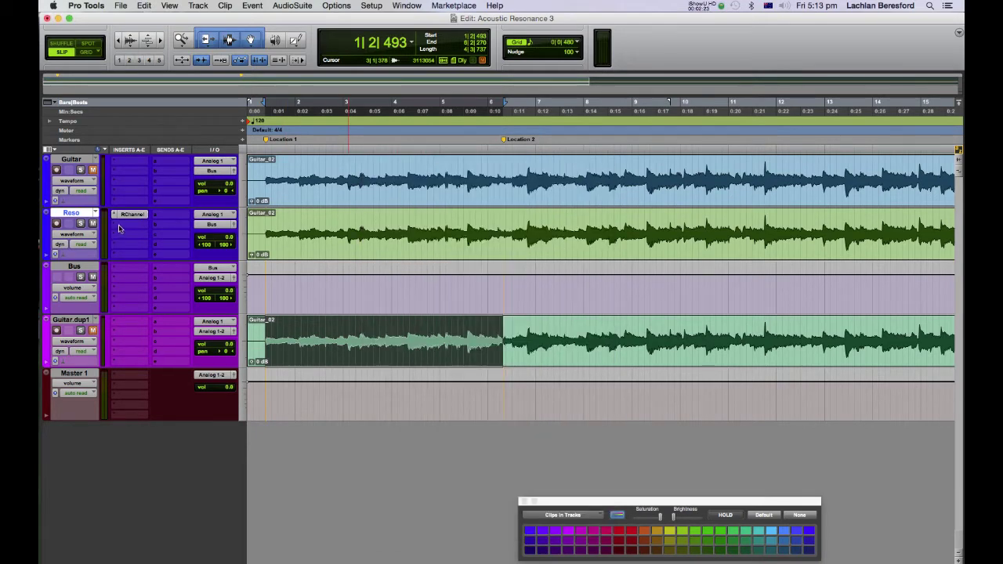
pyautogui.click(118, 226)
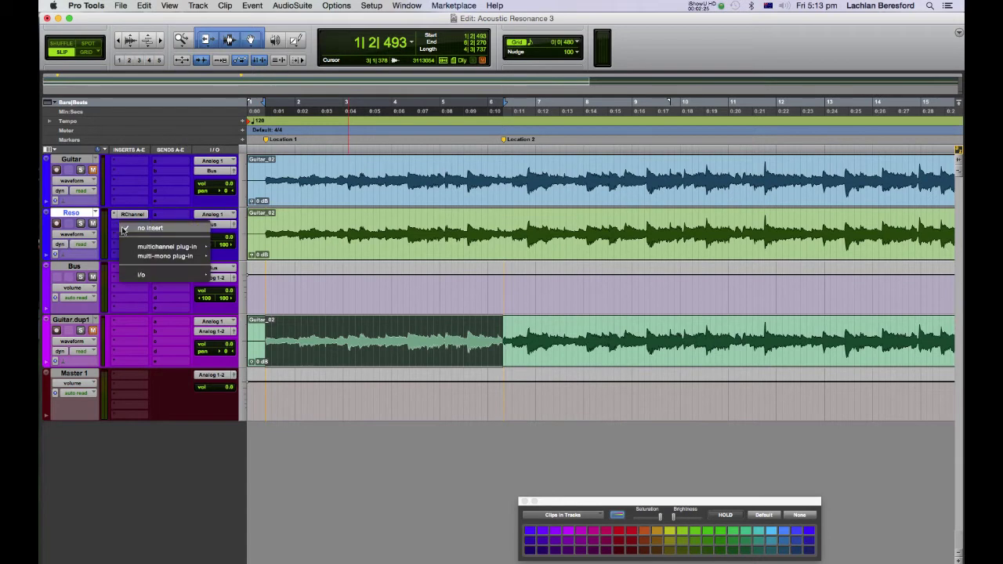
pyautogui.moveTo(150, 249)
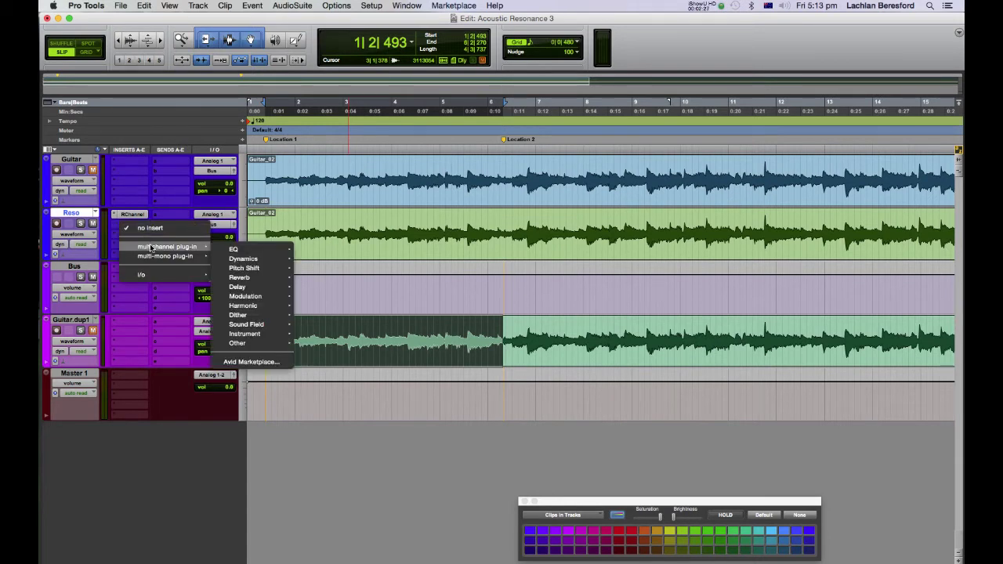
pyautogui.moveTo(254, 279)
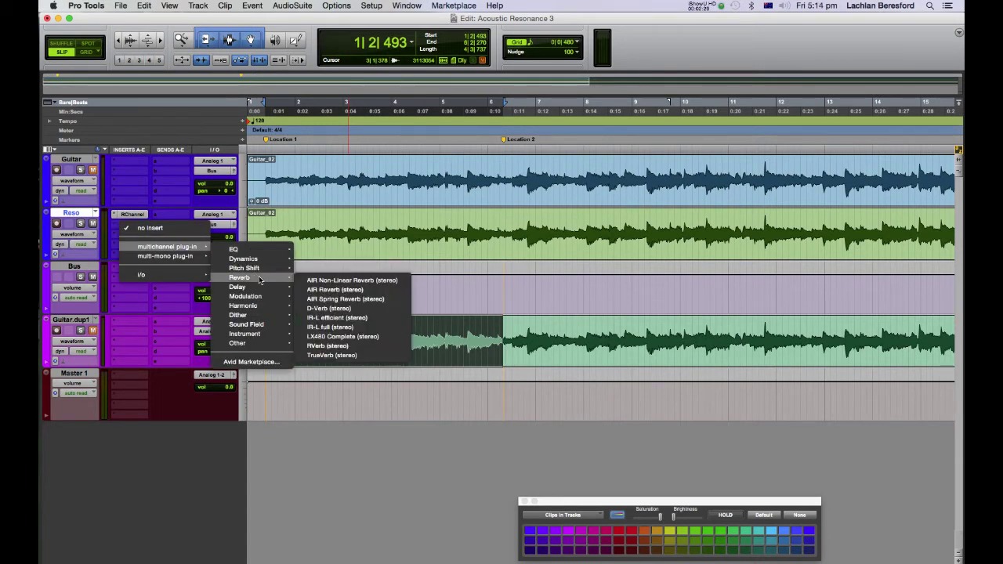
pyautogui.click(333, 282)
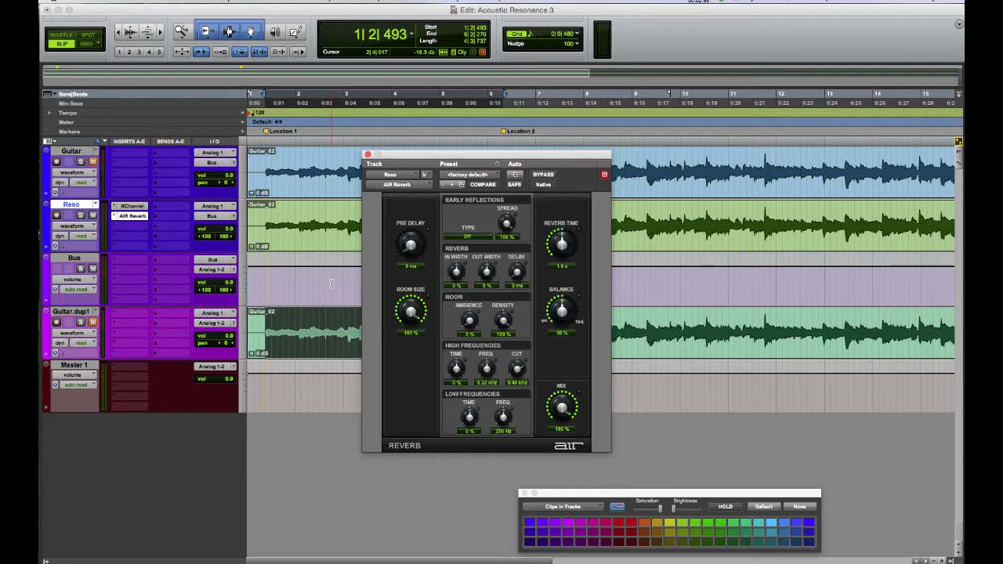
# Step: Play the selected passage through the default AIR Reverb and return the playback position to Location 1
pyautogui.press('space')
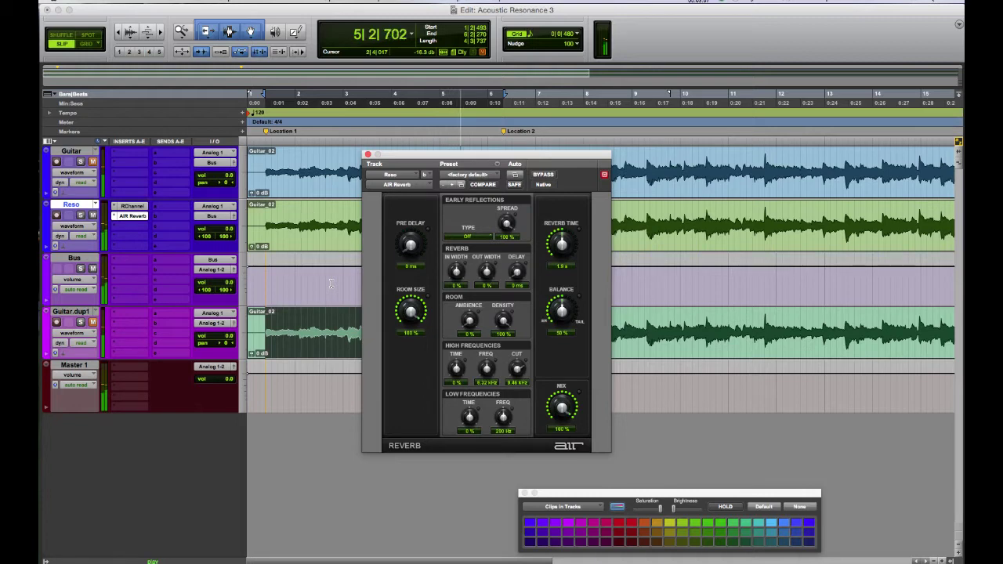
pyautogui.press('space')
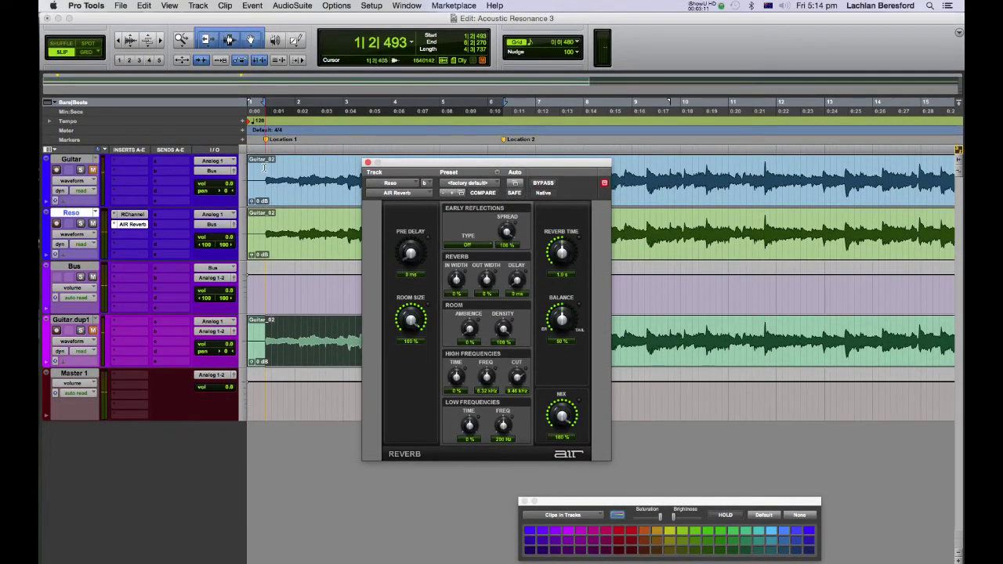
pyautogui.click(265, 169)
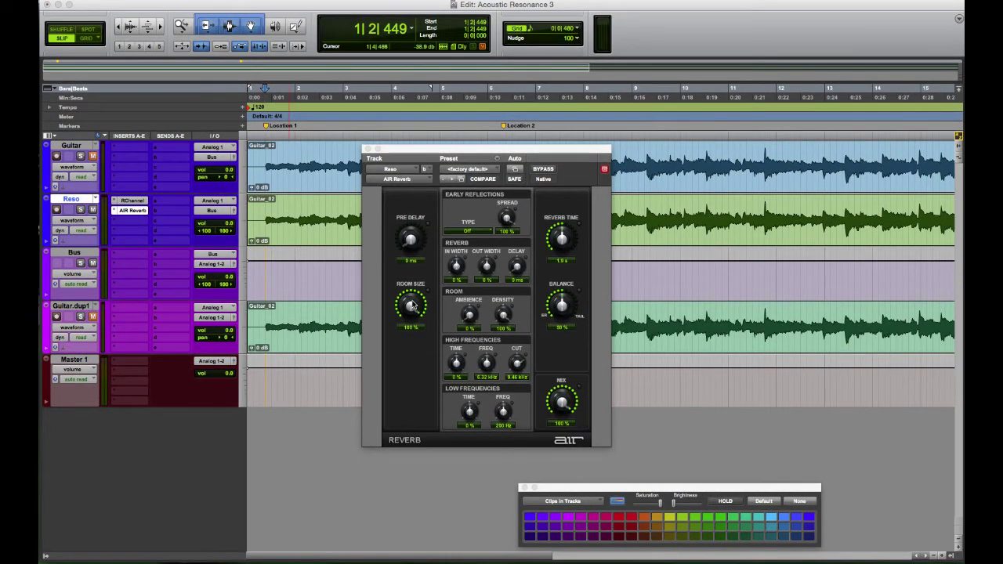
# Step: Set the AIR Reverb's room size to 10%, reverb time to 0.6 s and balance to 21%
pyautogui.moveTo(413, 305); pyautogui.dragTo(413, 358)
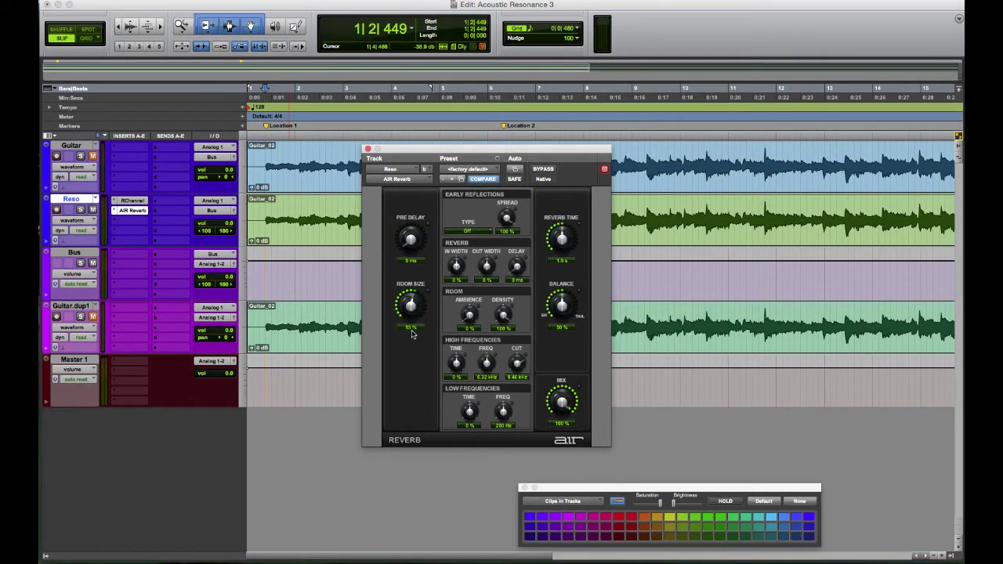
pyautogui.moveTo(413, 309); pyautogui.dragTo(415, 335)
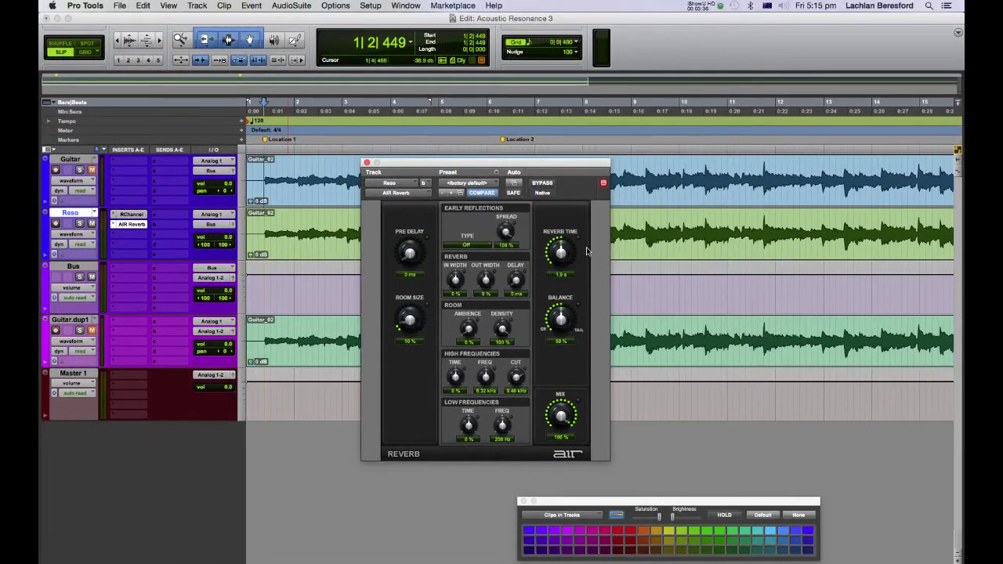
pyautogui.moveTo(571, 242); pyautogui.dragTo(571, 248)
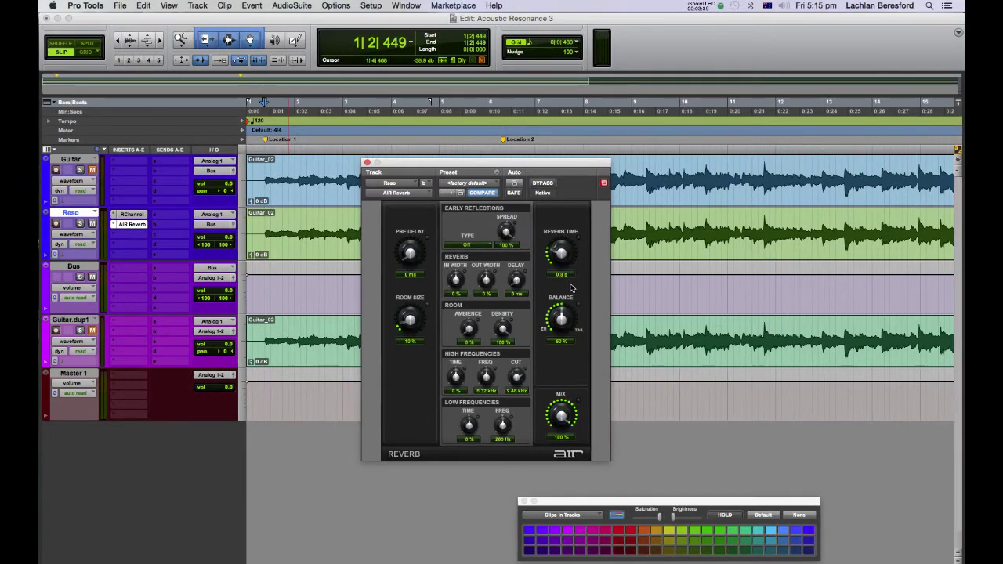
pyautogui.moveTo(571, 288); pyautogui.dragTo(572, 293)
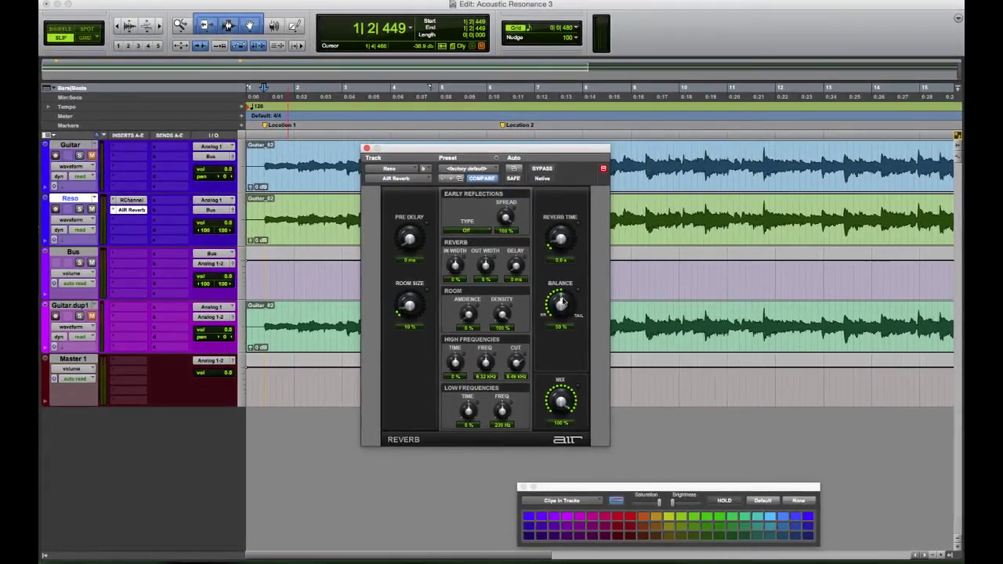
pyautogui.moveTo(562, 302); pyautogui.dragTo(565, 339)
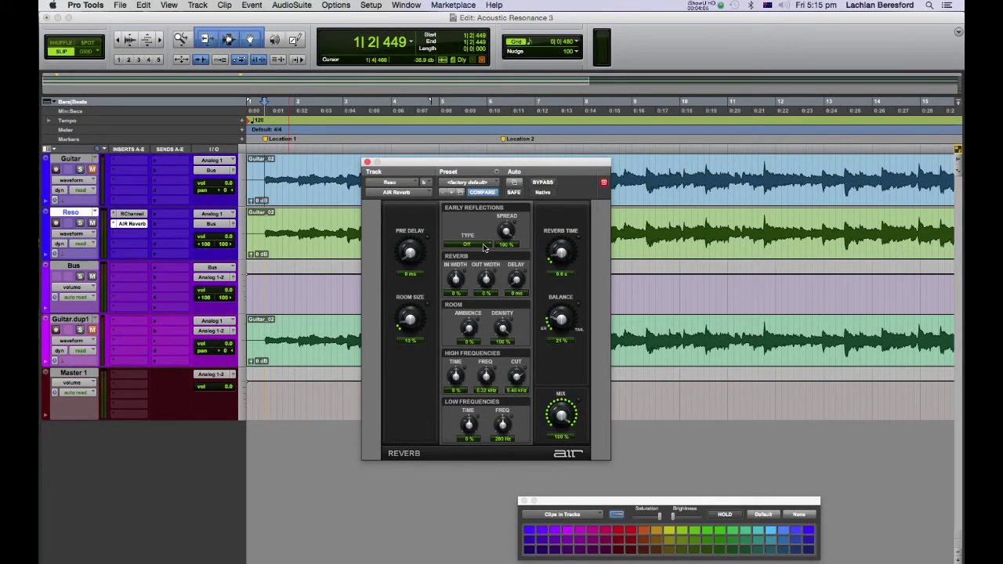
# Step: Set the reverb's early reflections type to Booth, high-frequency cut to 20.0 kHz and out width to -43%
pyautogui.click(483, 246)
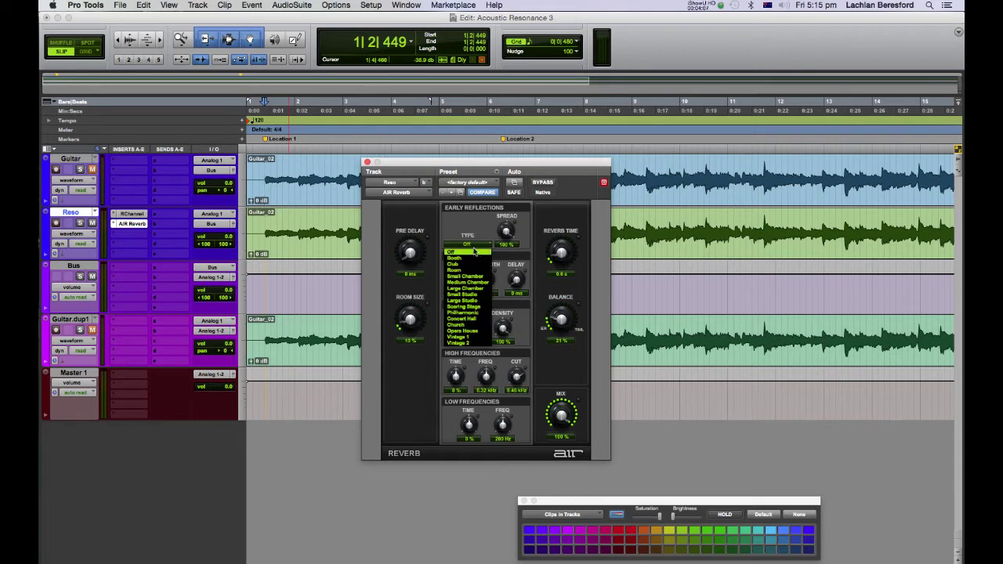
pyautogui.click(470, 259)
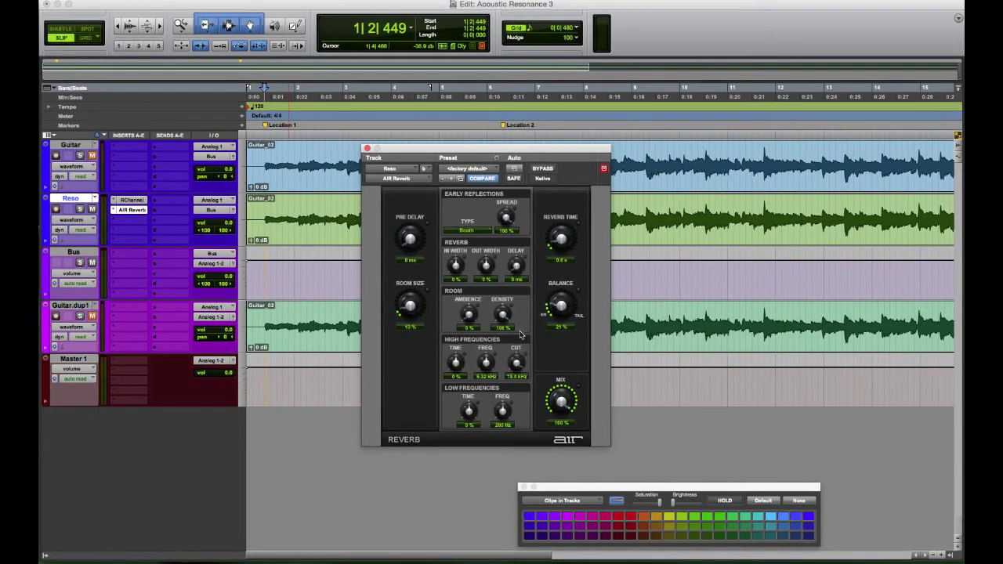
pyautogui.moveTo(520, 354); pyautogui.dragTo(530, 313)
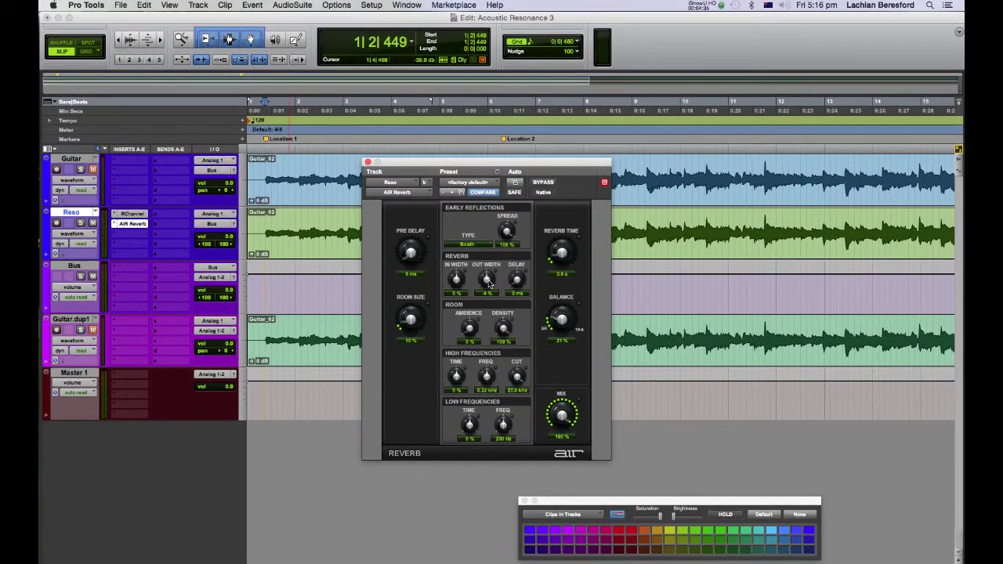
pyautogui.moveTo(488, 283); pyautogui.dragTo(489, 292)
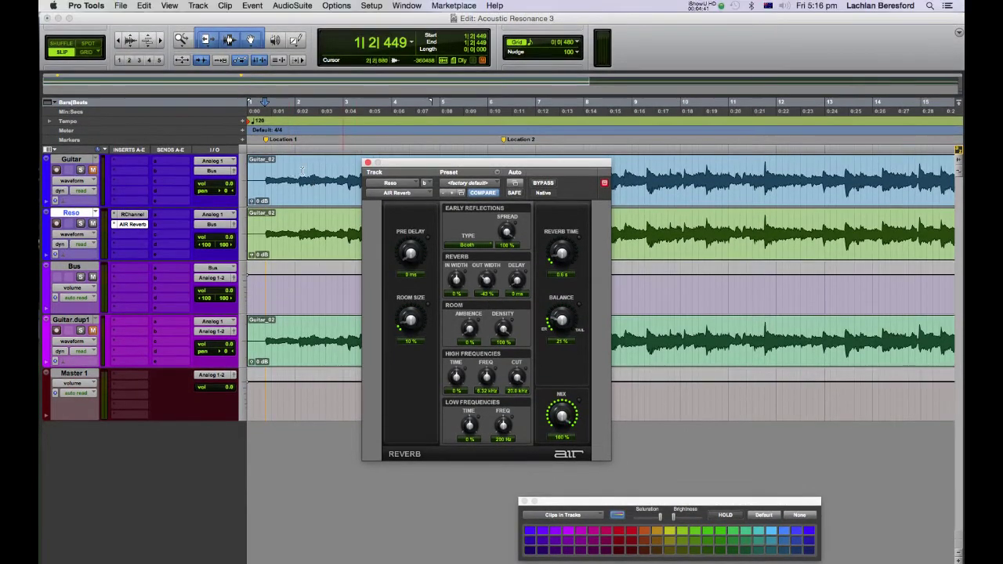
# Step: Play from Location 1 and compare the sound with the AIR Reverb bypassed and active
pyautogui.click(266, 140)
pyautogui.press('space')
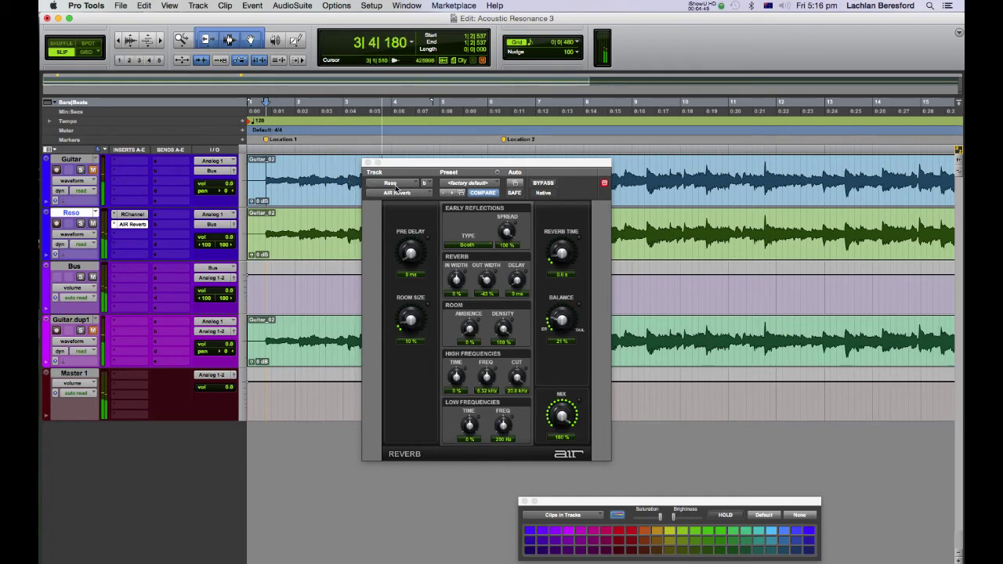
pyautogui.click(540, 185)
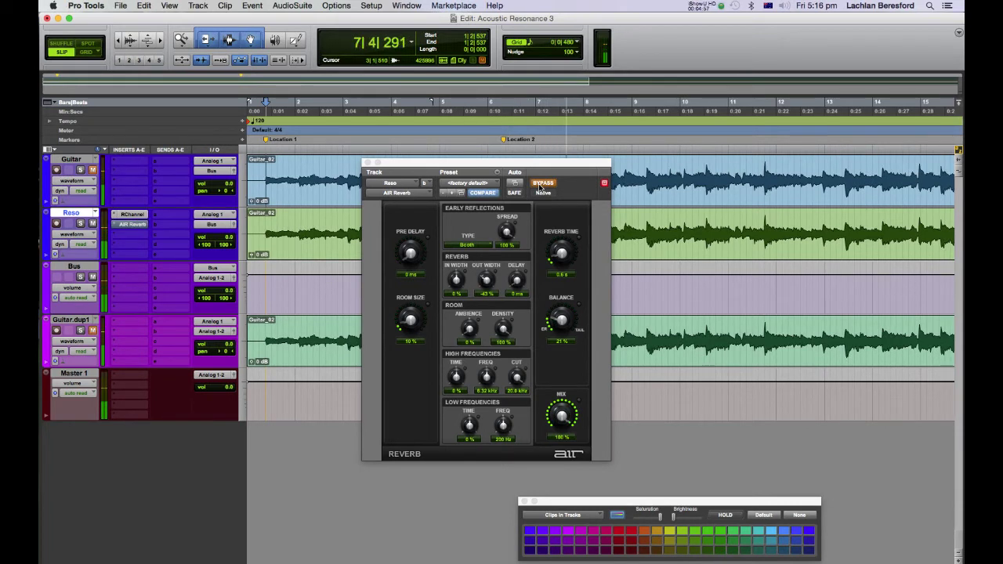
pyautogui.click(540, 185)
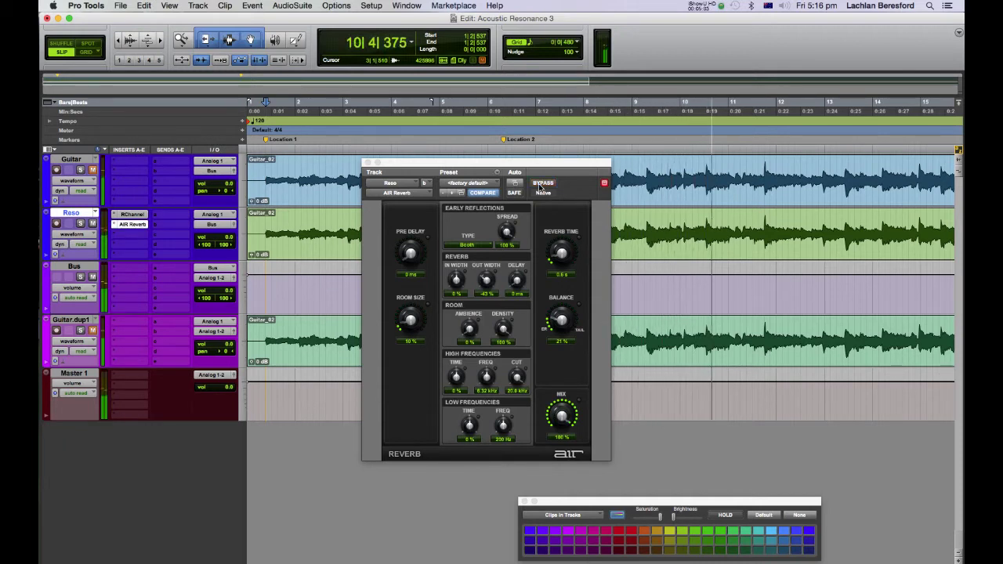
pyautogui.press('space')
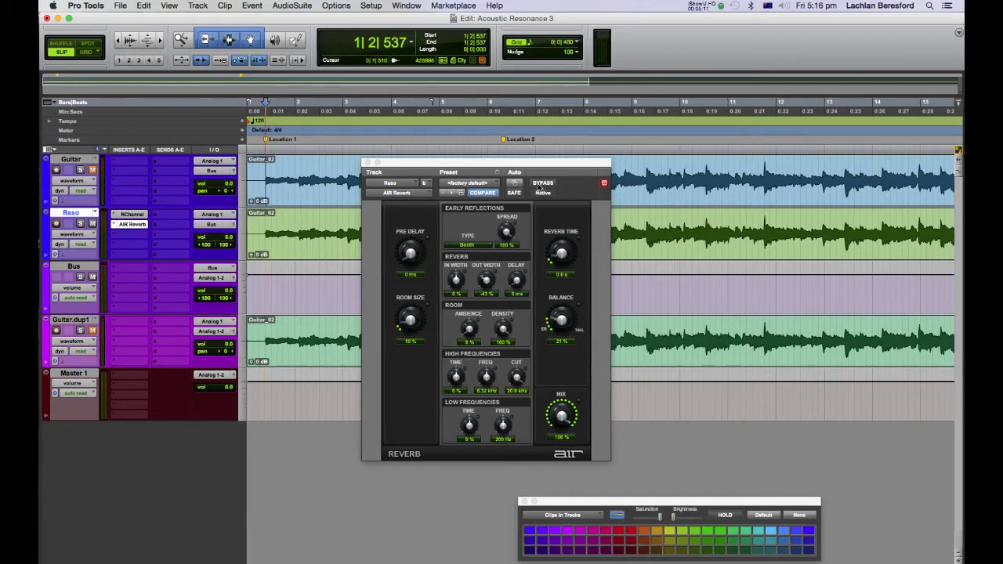
# Step: Add the stereo FabFilter Pro-Q 2 to the Reso track's third insert slot and play the passage to view its spectrum
pyautogui.click(367, 164)
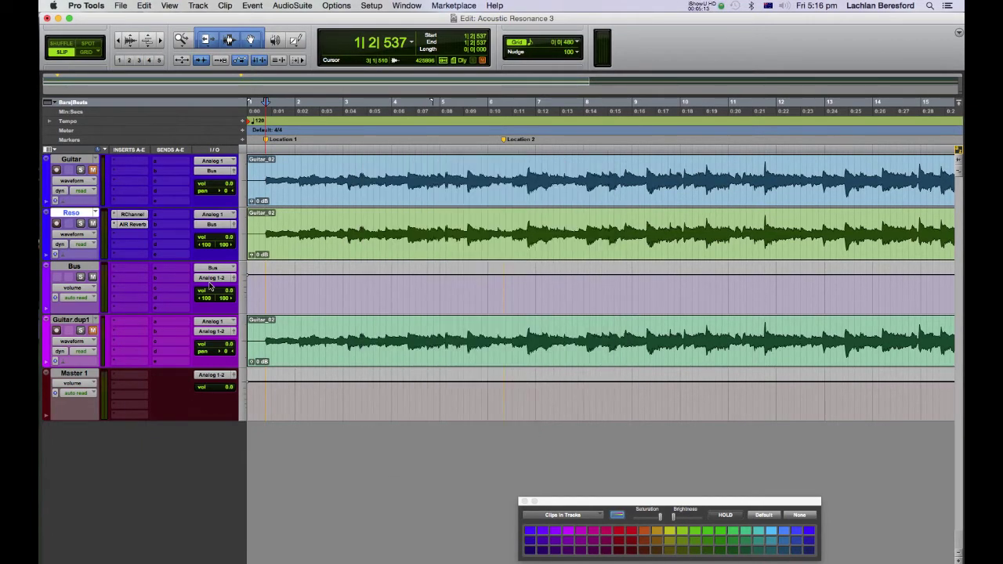
pyautogui.click(116, 237)
pyautogui.moveTo(166, 259)
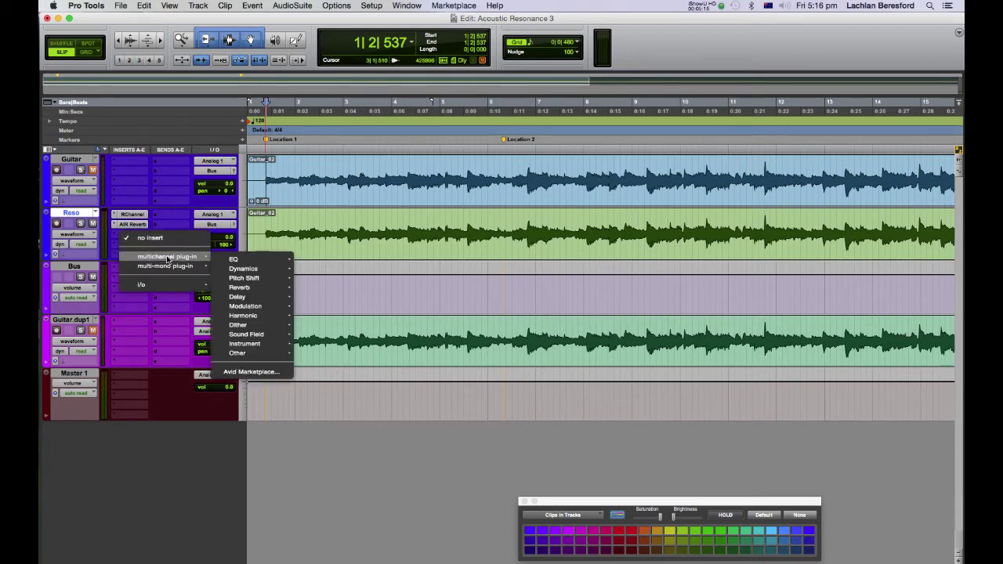
pyautogui.moveTo(241, 260)
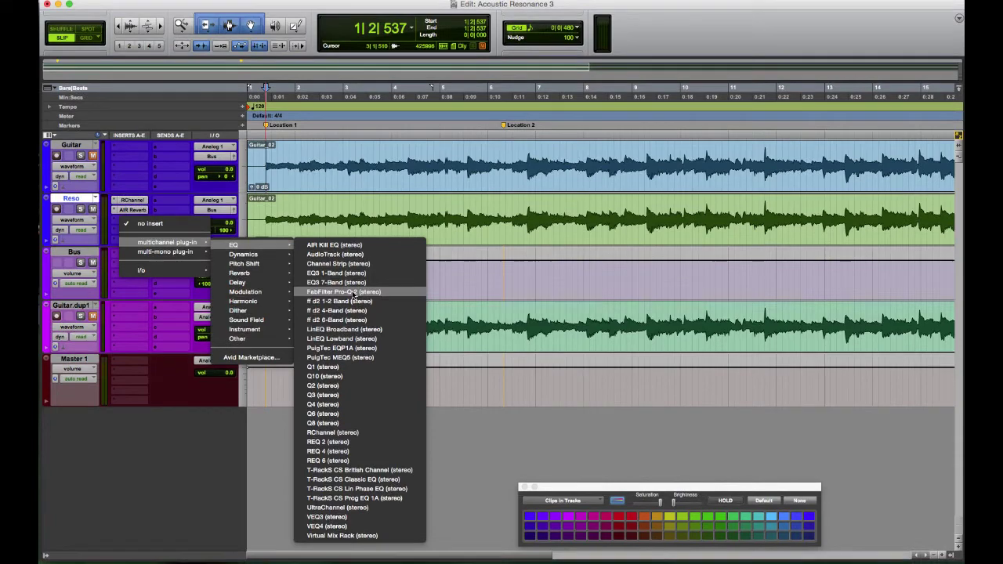
pyautogui.click(354, 292)
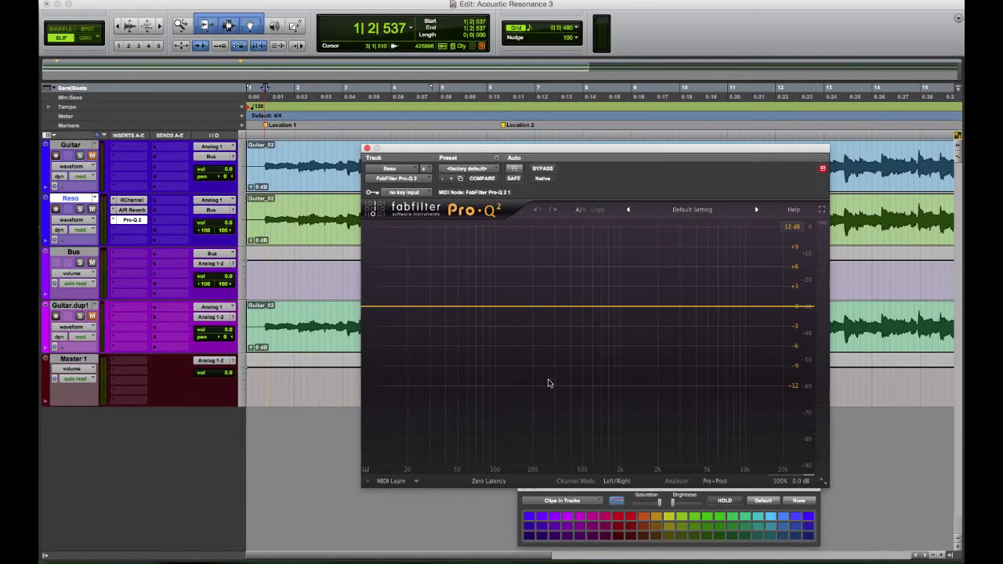
pyautogui.press('space')
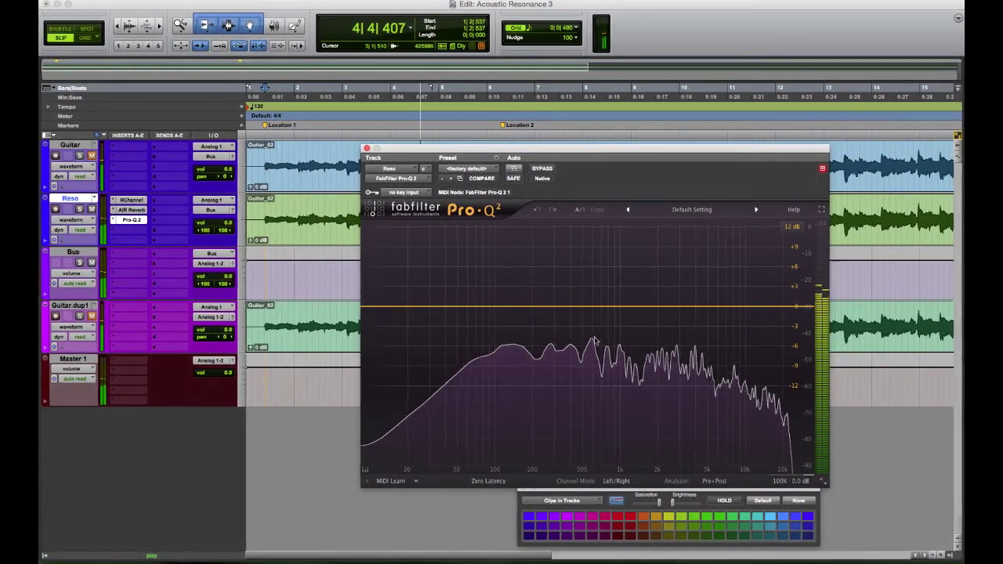
pyautogui.press('space')
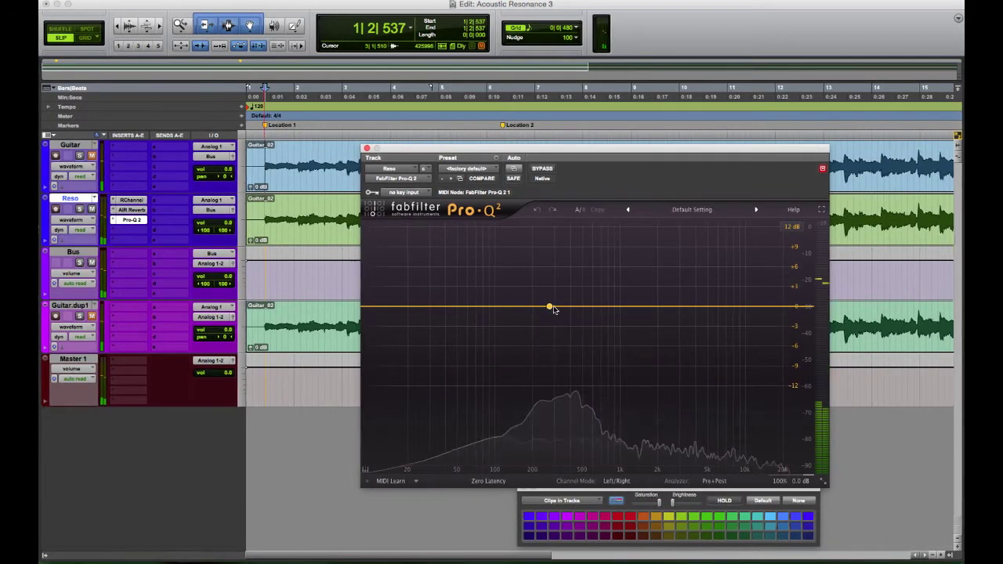
# Step: Add a bell band to the Reso track's Pro-Q 2 at about 295 Hz and shift it to about 279 Hz while soloing it during playback
pyautogui.click(554, 307)
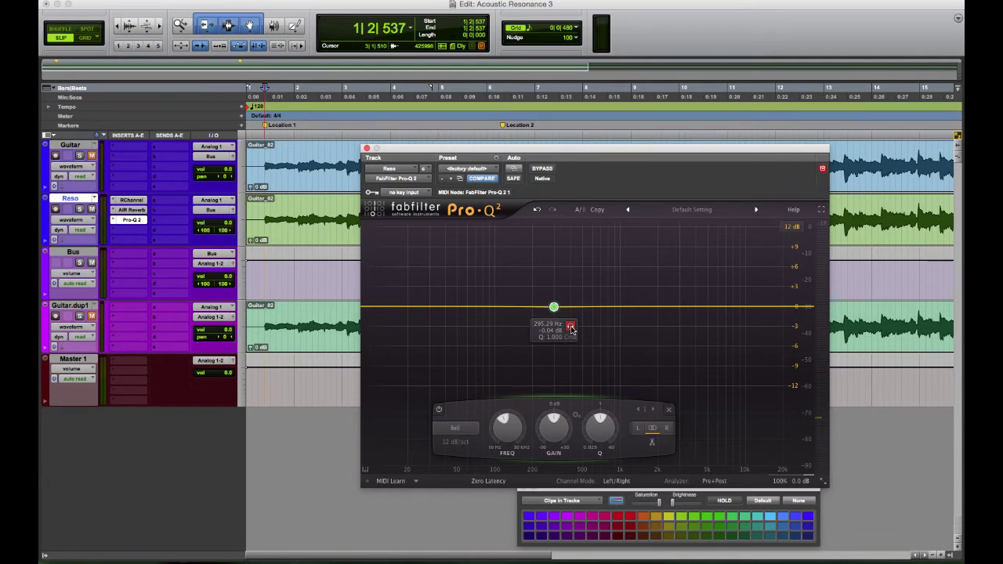
pyautogui.press('space')
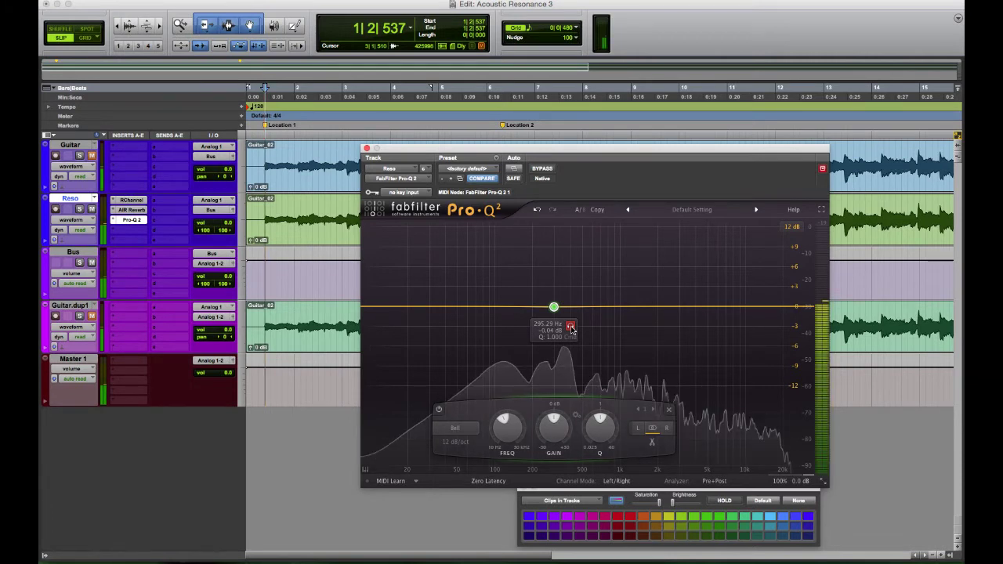
pyautogui.moveTo(591, 330); pyautogui.dragTo(573, 338)
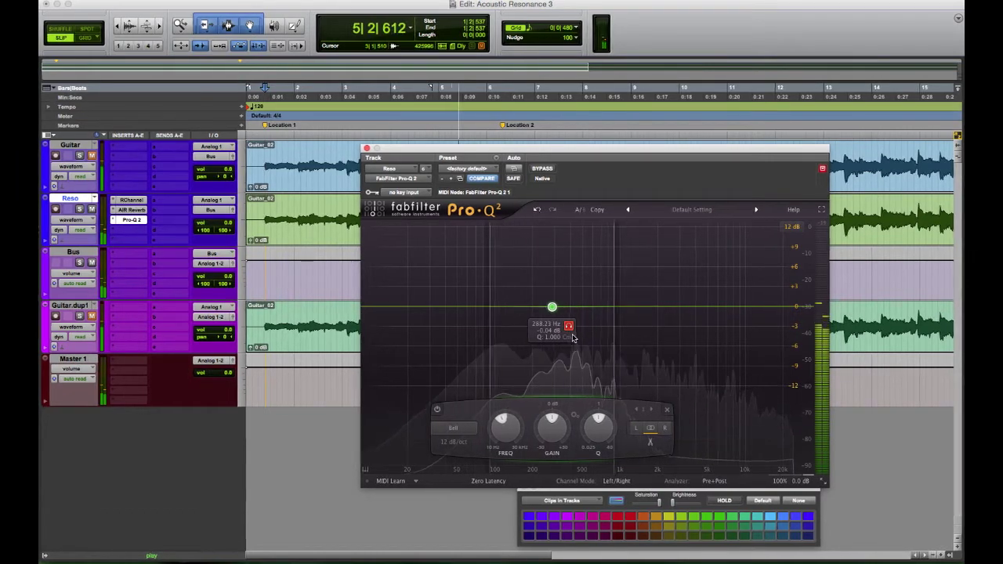
pyautogui.press('space')
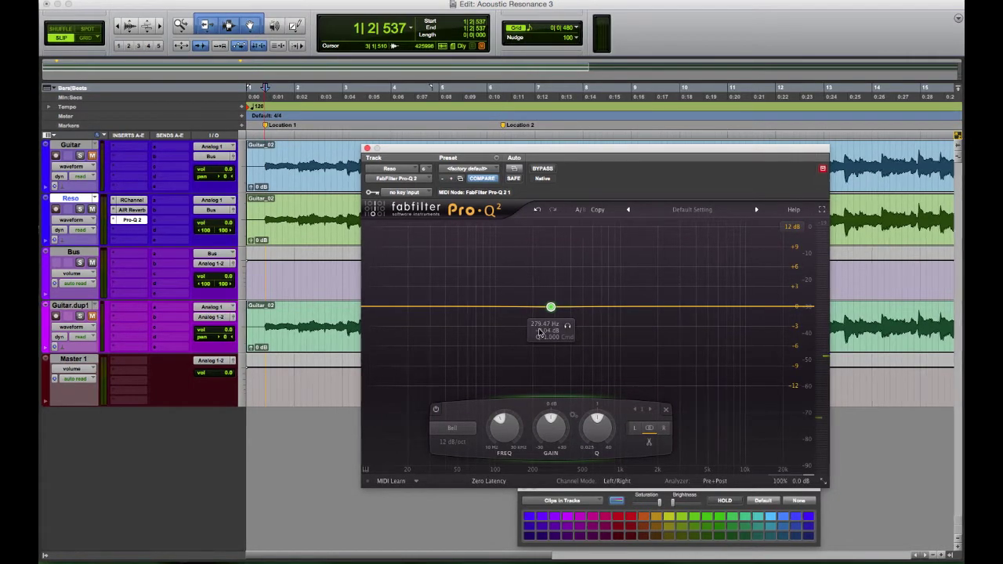
# Step: Change the band's shape to Low Cut and move its cutoff to about 75 Hz
pyautogui.click(459, 436)
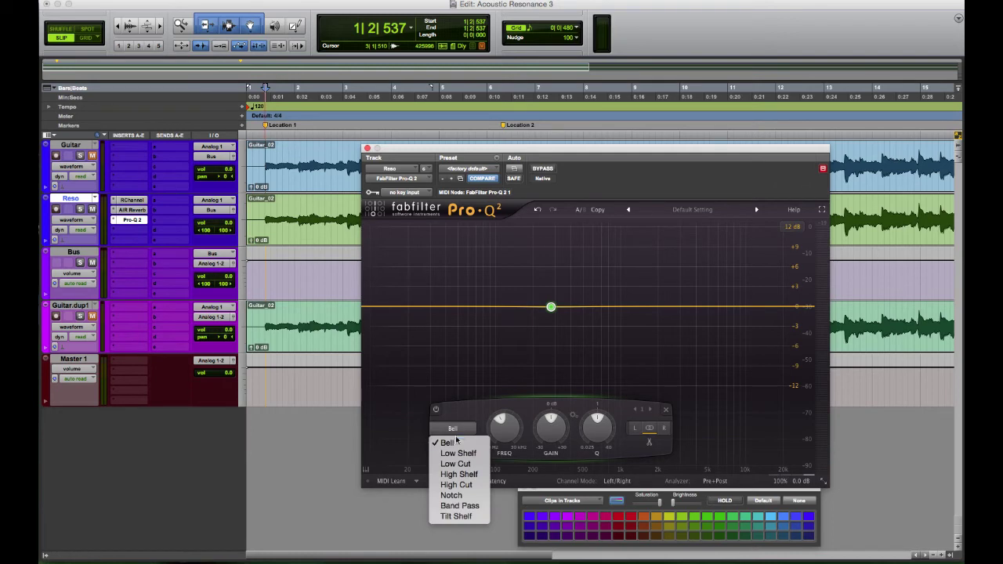
pyautogui.press('Return')
pyautogui.moveTo(551, 310)
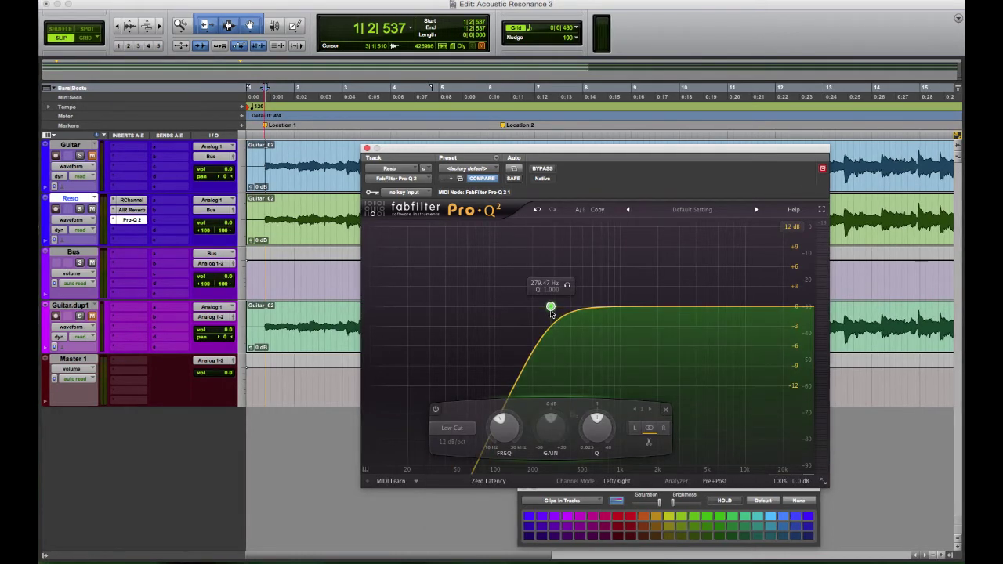
pyautogui.moveTo(551, 308); pyautogui.dragTo(480, 305)
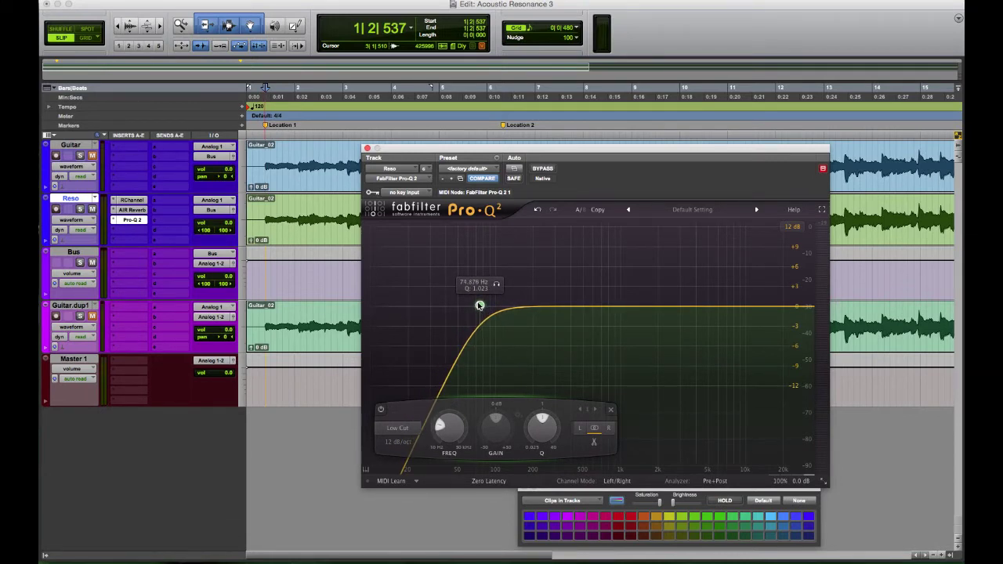
# Step: Play the passage, audition the low-cut band in solo and fine-tune its cutoff to about 71 Hz
pyautogui.press('space')
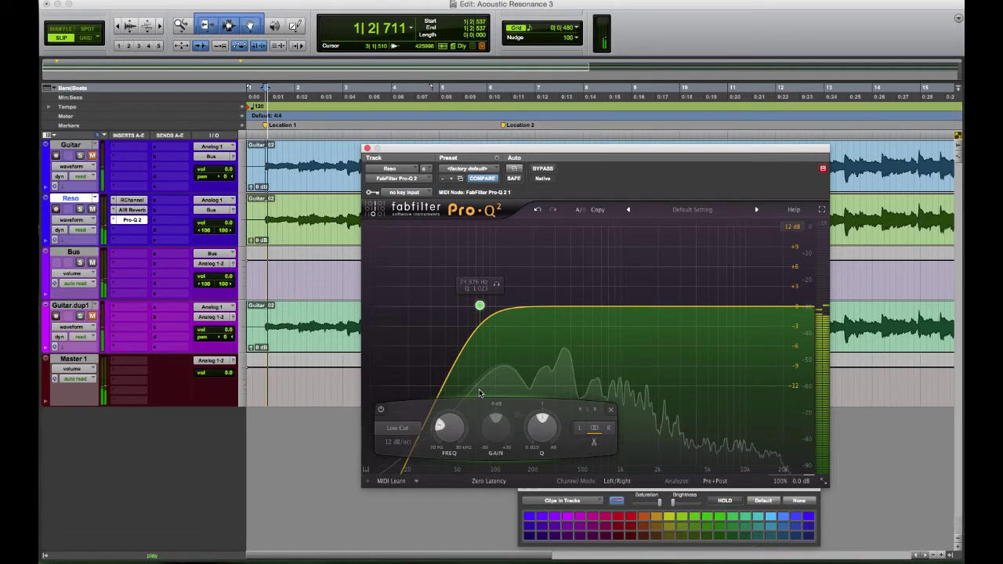
pyautogui.click(497, 285)
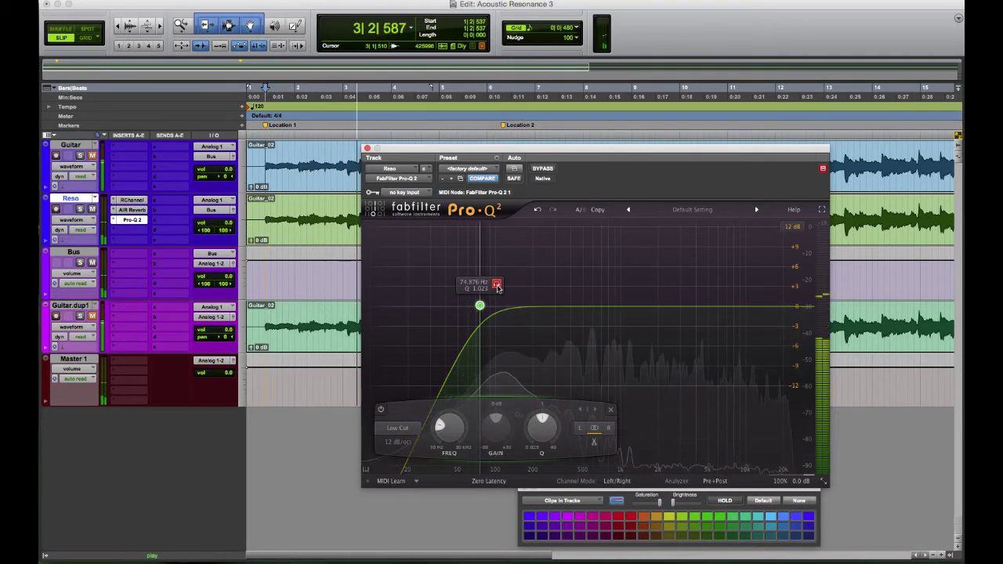
pyautogui.moveTo(497, 284); pyautogui.dragTo(492, 288)
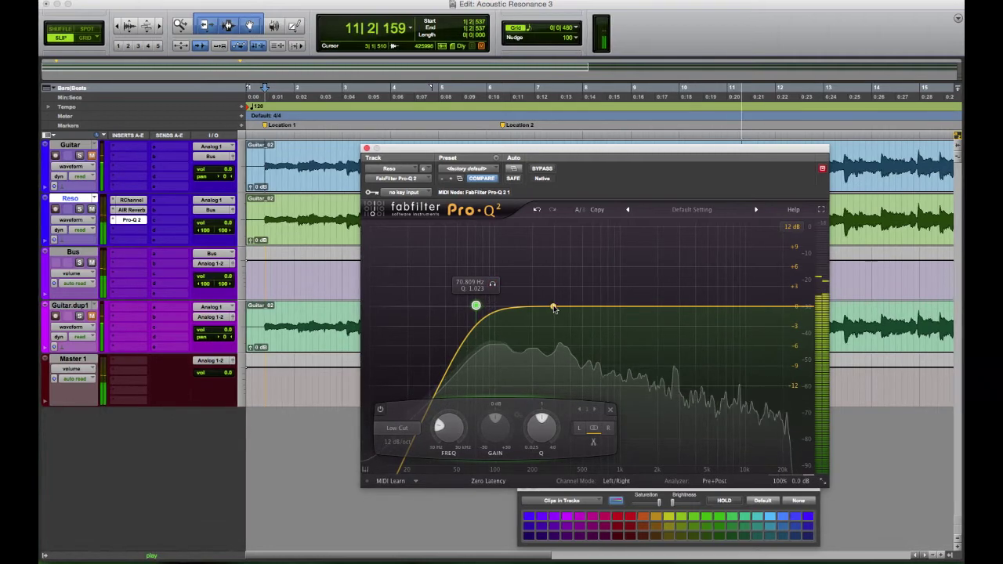
pyautogui.press('space')
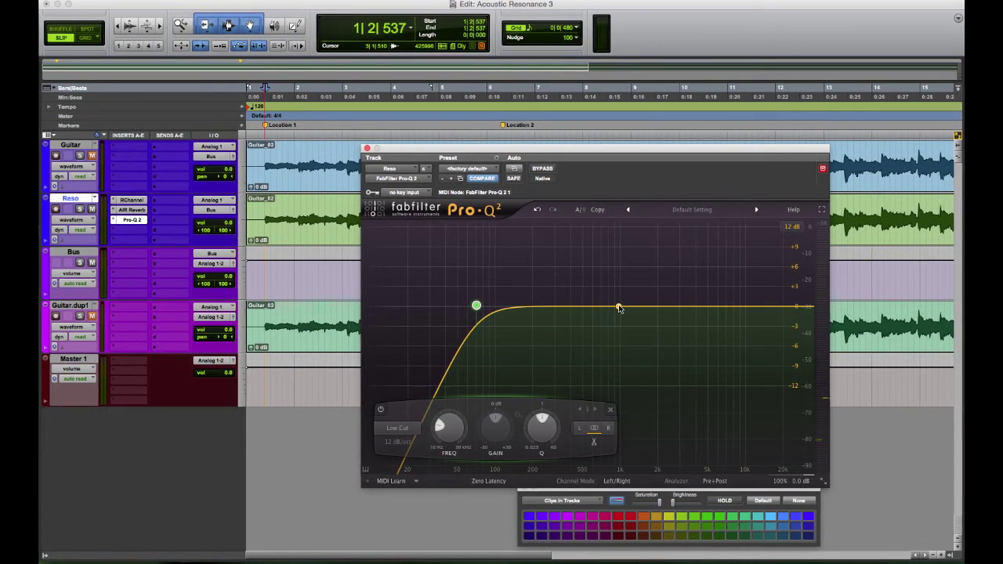
# Step: Add a second bell band at about 980 Hz and move it to about 949 Hz while soloing it during playback
pyautogui.click(619, 307)
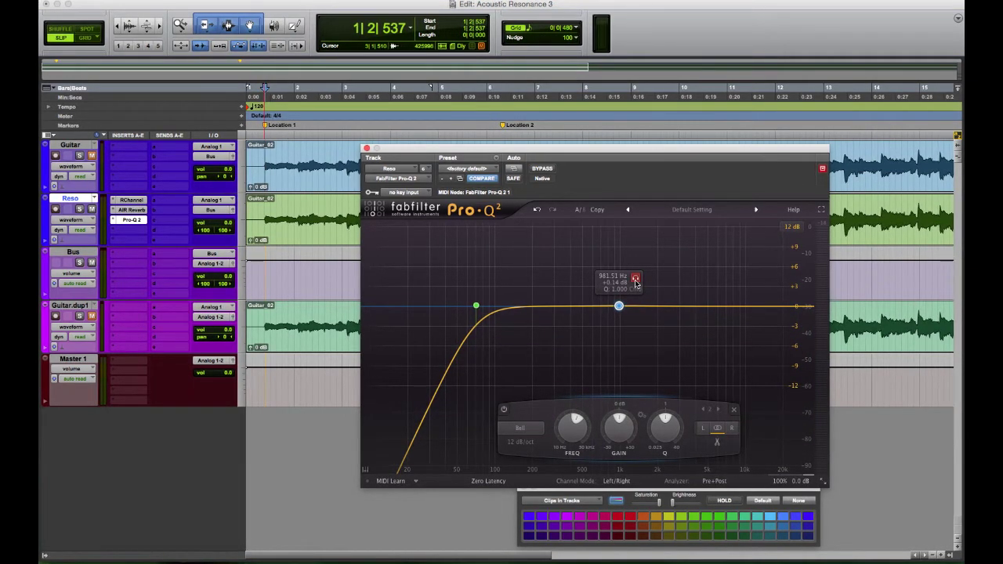
pyautogui.press('space')
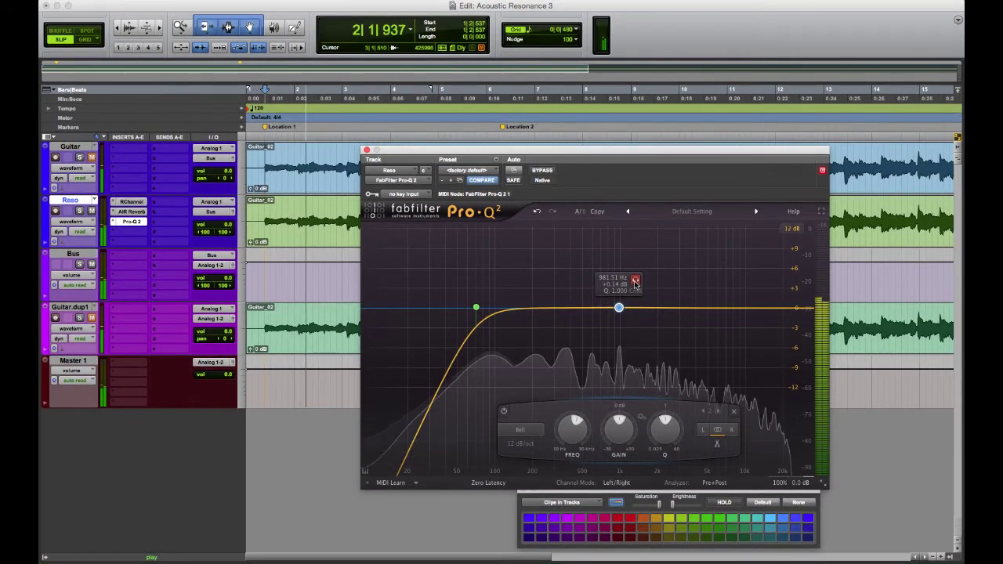
pyautogui.click(634, 281)
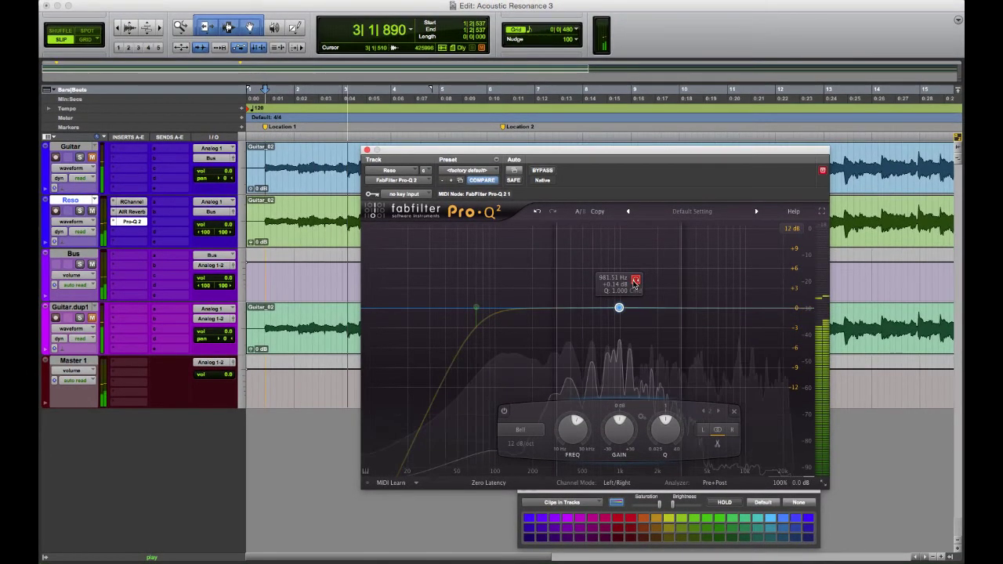
pyautogui.moveTo(634, 282); pyautogui.dragTo(631, 283)
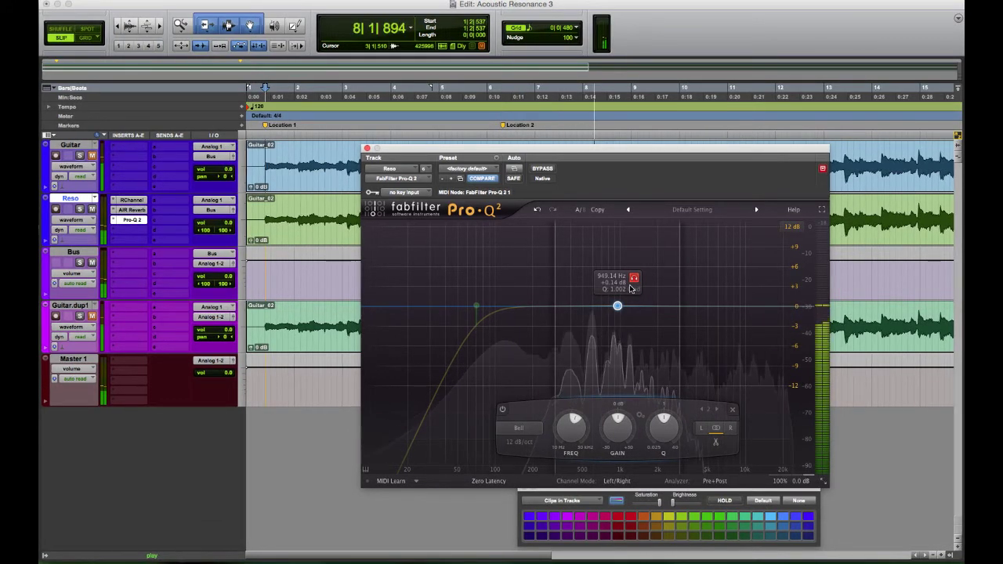
# Step: Turn the second band into a narrow cut at about 960 Hz with -4.15 dB gain and a Q of about 3.66, then stop playback
pyautogui.scroll(10, 631, 289)
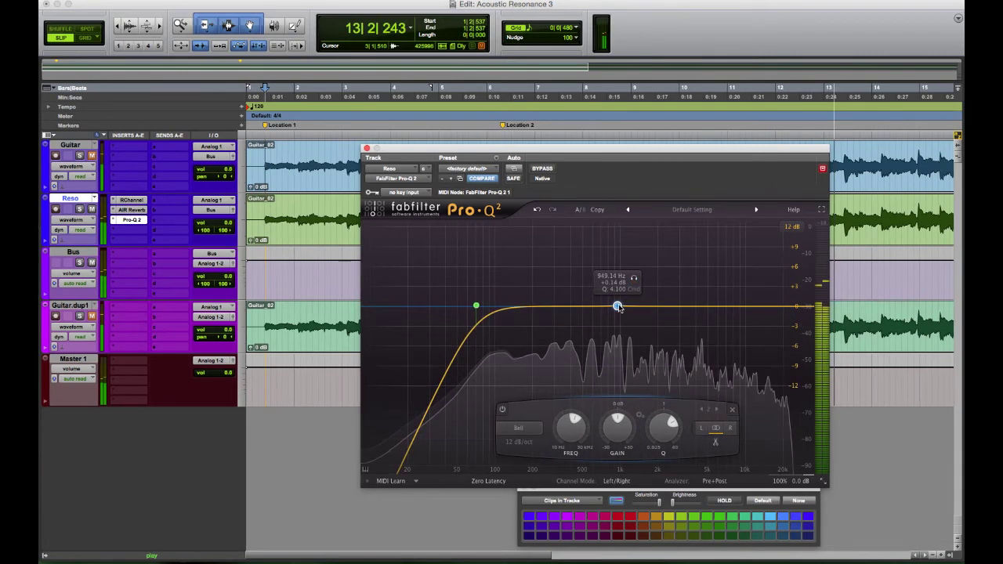
pyautogui.moveTo(617, 305); pyautogui.dragTo(618, 338)
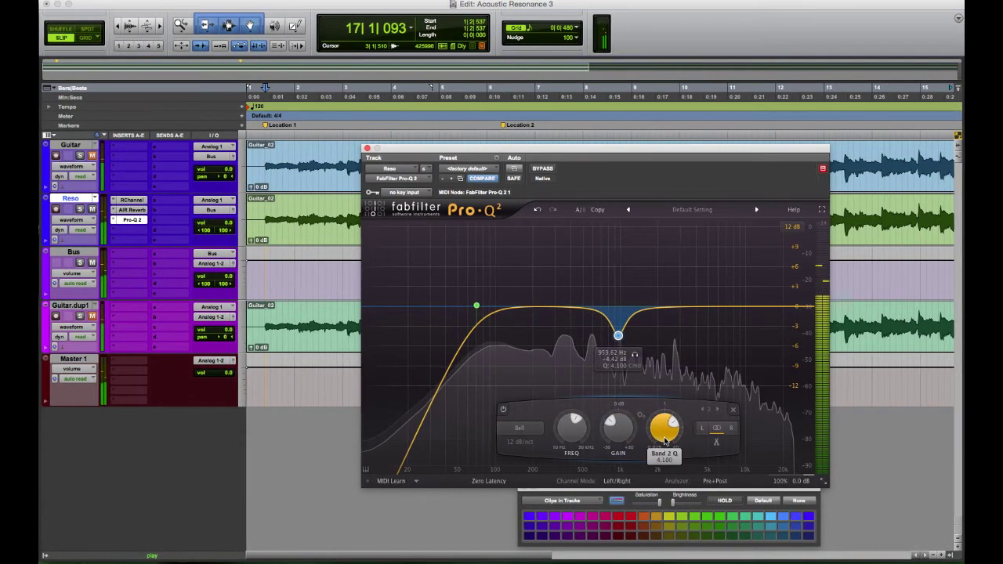
pyautogui.moveTo(664, 442); pyautogui.dragTo(663, 451)
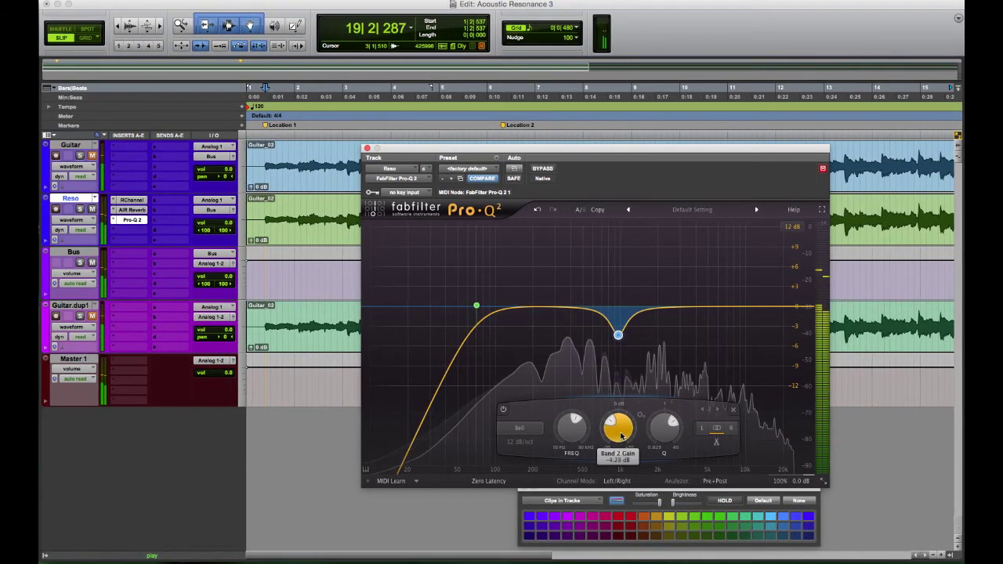
pyautogui.moveTo(620, 435); pyautogui.dragTo(622, 433)
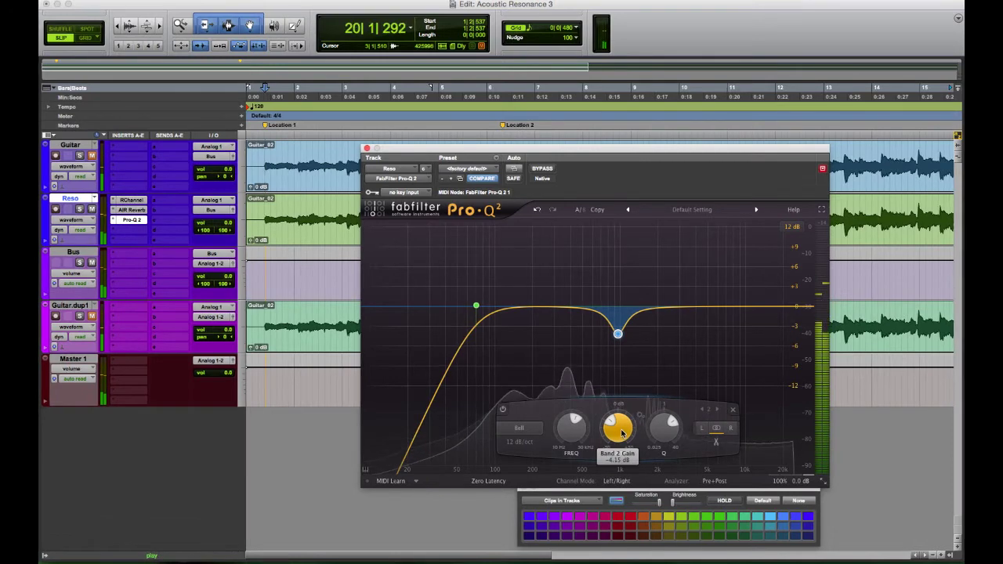
pyautogui.press('space')
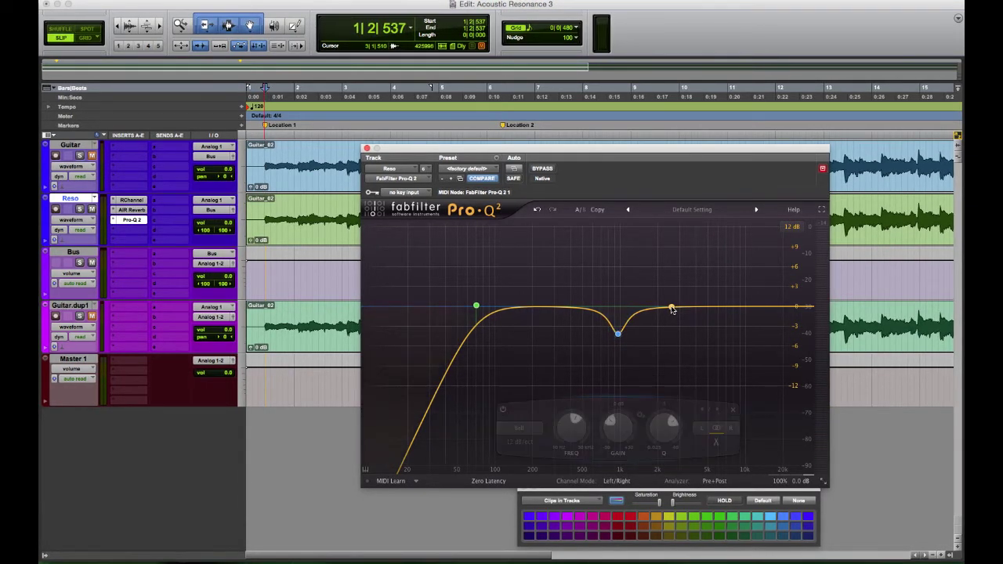
# Step: Add a High Shelf band and, during playback, set it to about 1807 Hz with a +5 dB boost
pyautogui.click(671, 308)
pyautogui.click(579, 428)
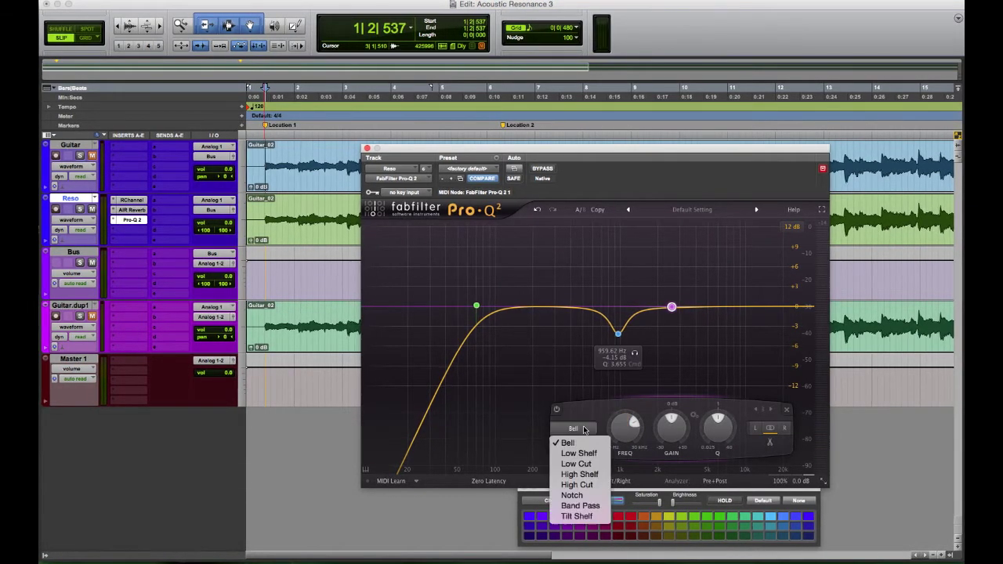
pyautogui.click(585, 475)
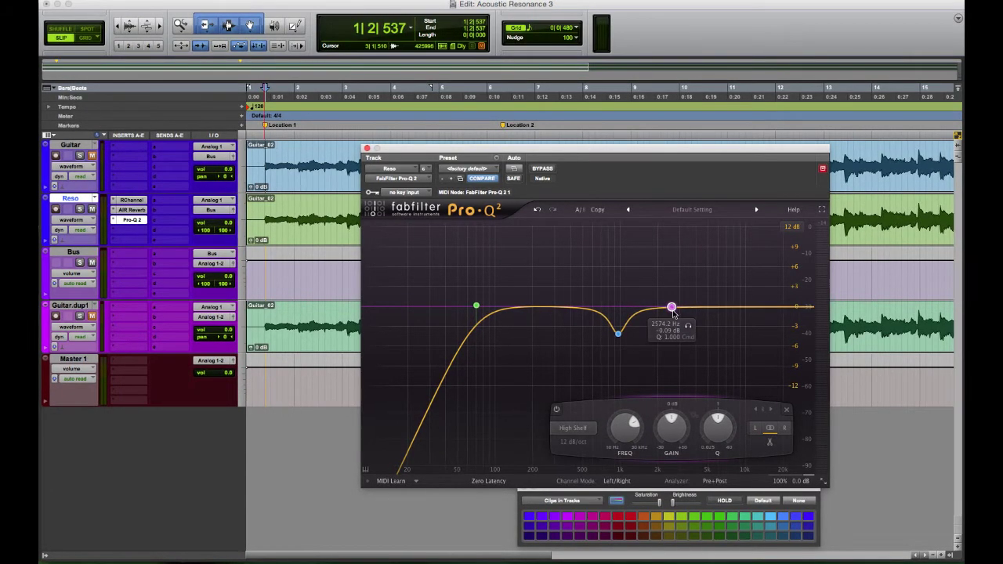
pyautogui.press('space')
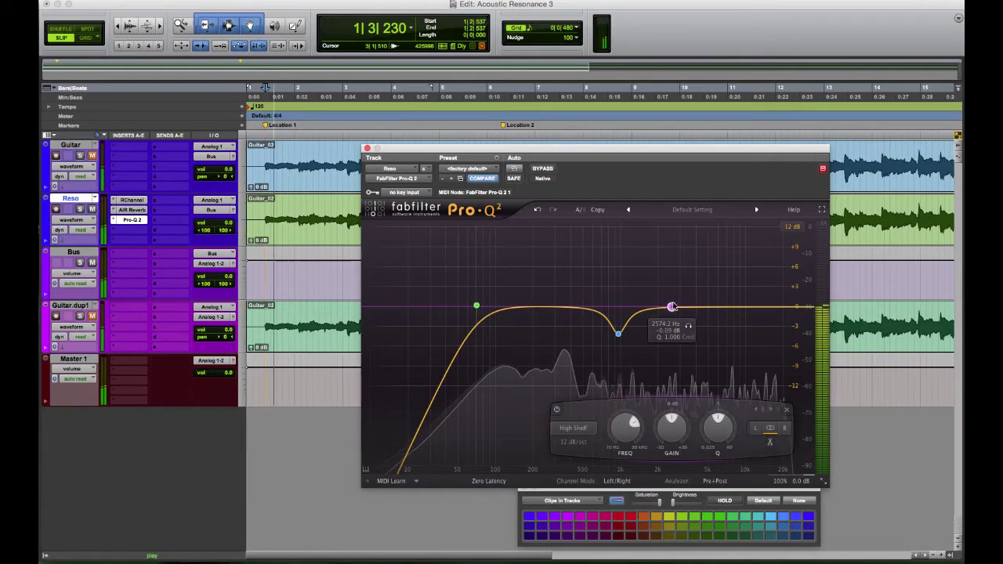
pyautogui.moveTo(672, 308); pyautogui.dragTo(654, 284)
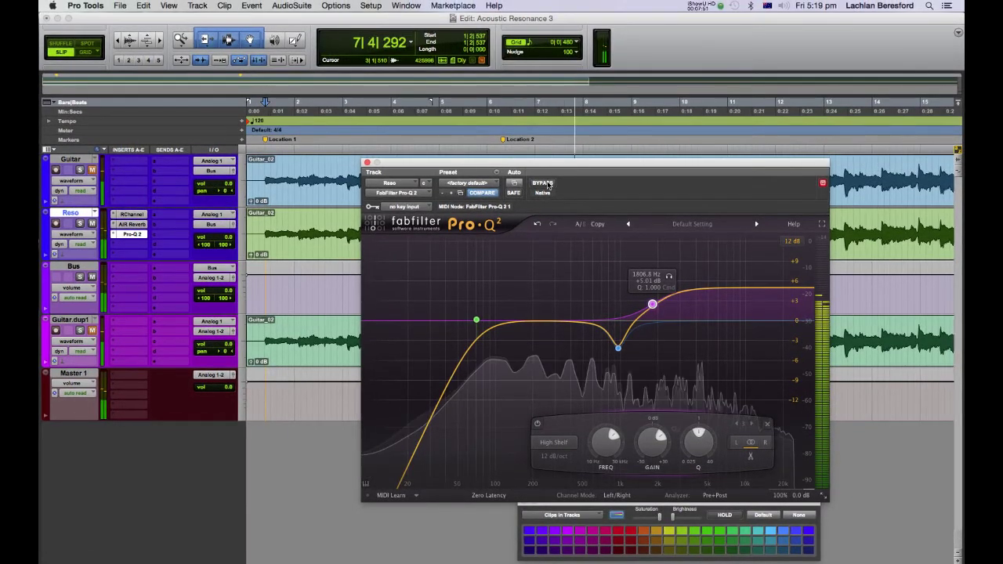
# Step: Slightly widen the bell cut near 960 Hz and compare the sound with the Pro-Q 2 bypassed and active
pyautogui.click(543, 184)
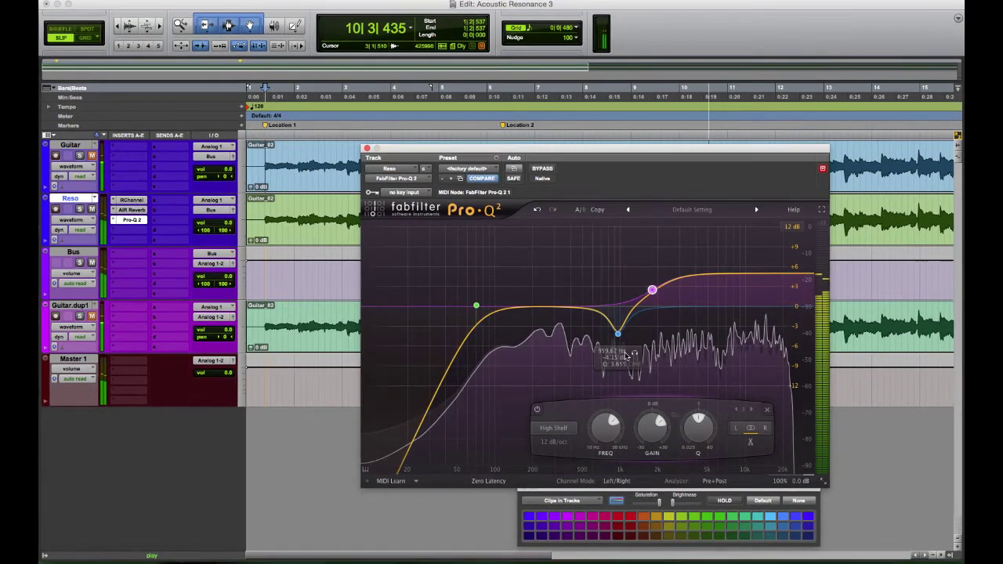
pyautogui.click(619, 334)
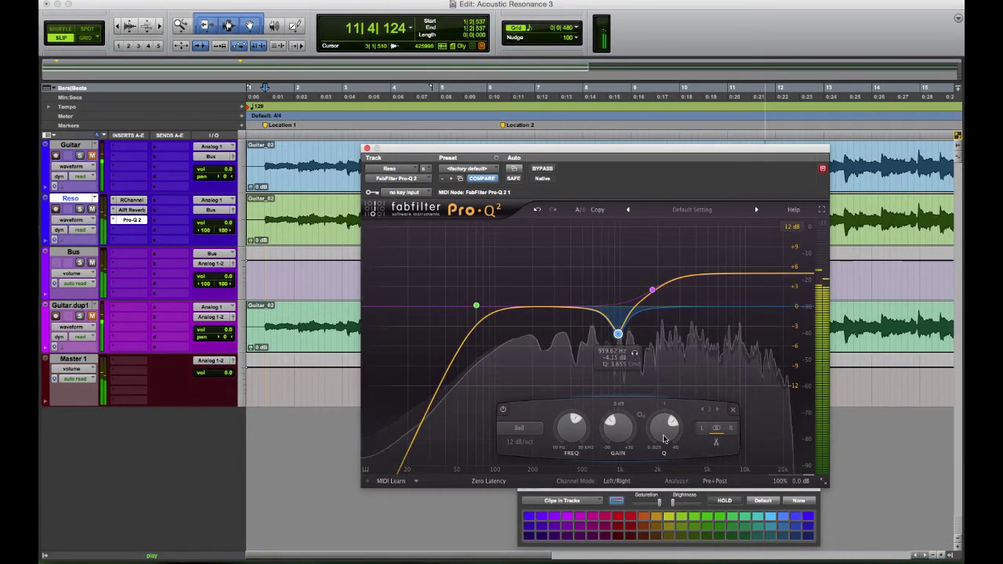
pyautogui.moveTo(665, 431); pyautogui.dragTo(665, 434)
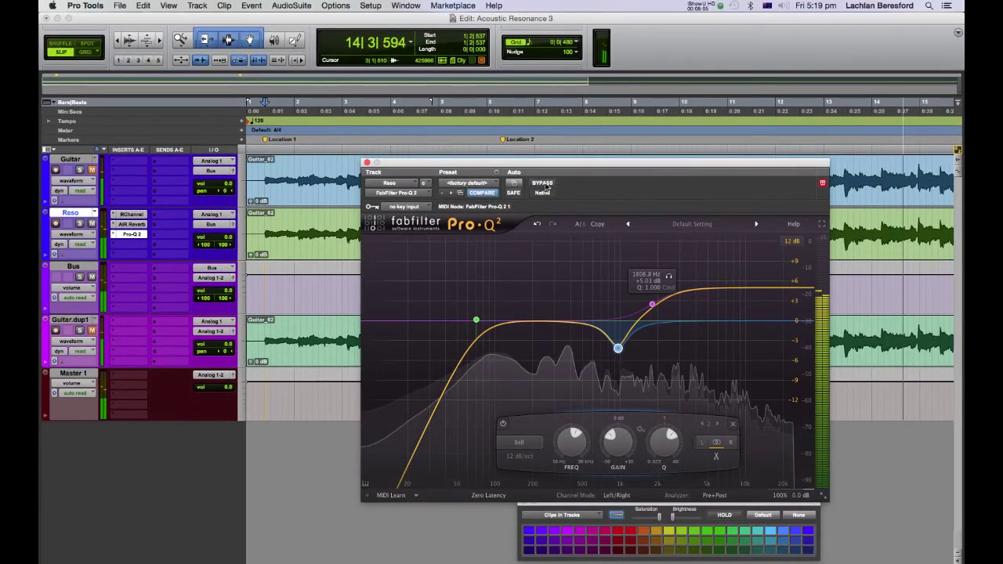
pyautogui.click(544, 170)
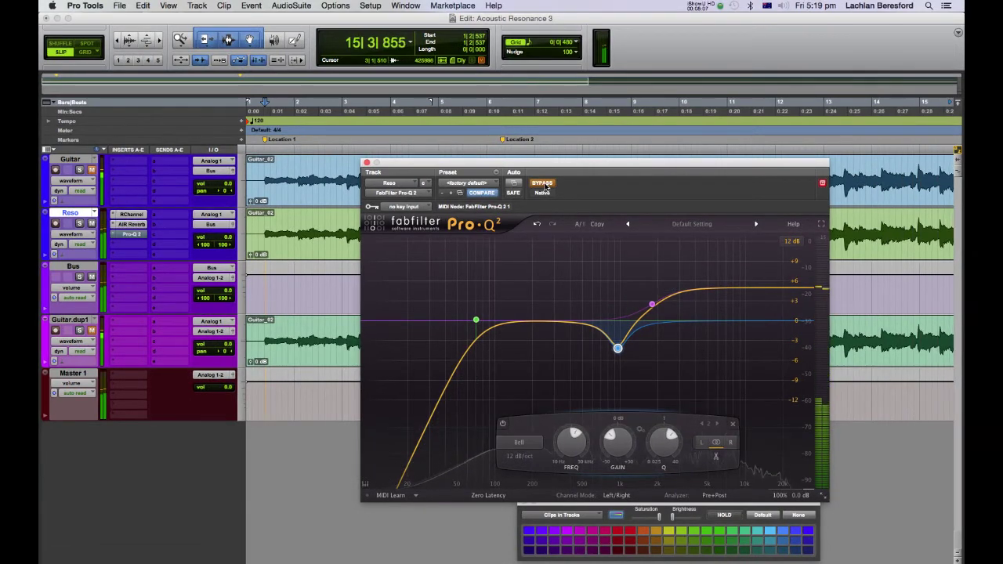
pyautogui.click(544, 183)
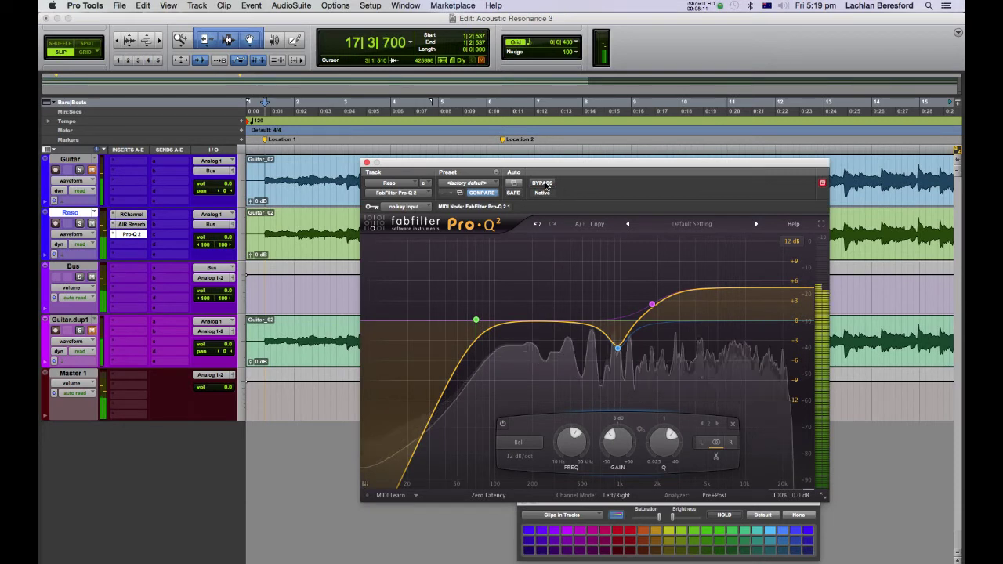
pyautogui.press('space')
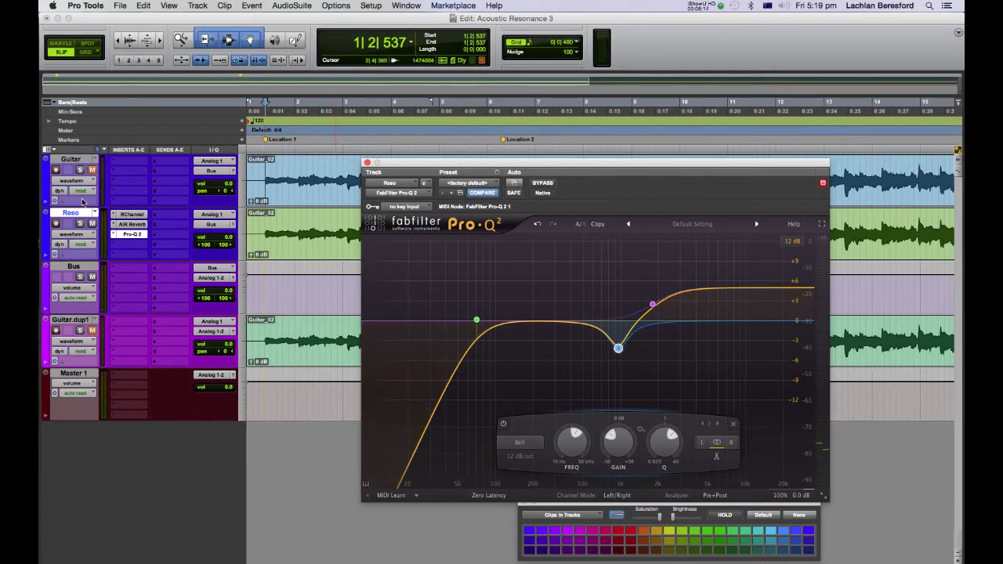
# Step: Unmute the Guitar track, close the Reso equalizer and add the mono FabFilter Pro-Q 2 to the Guitar track's first insert slot
pyautogui.click(93, 170)
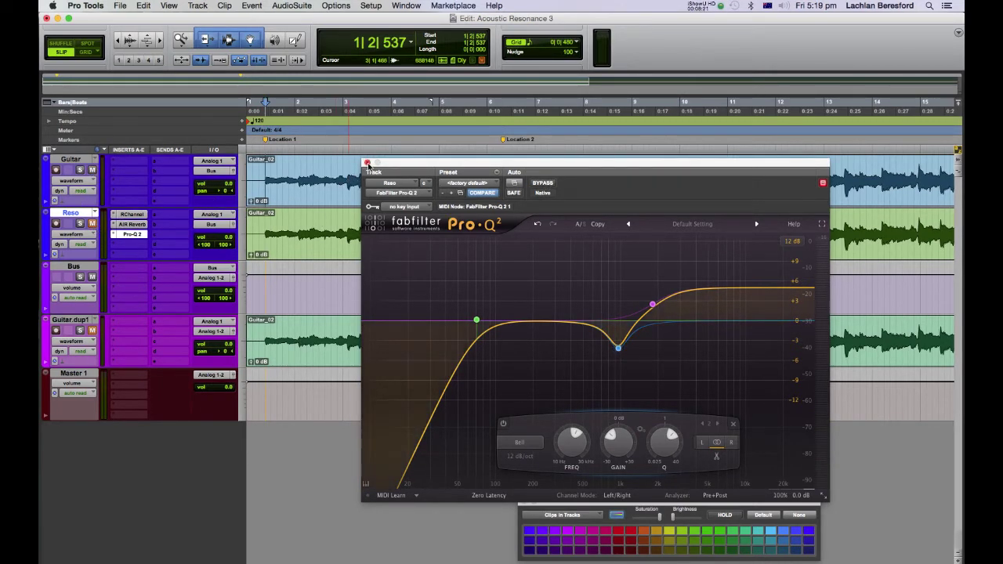
pyautogui.click(367, 163)
pyautogui.click(118, 164)
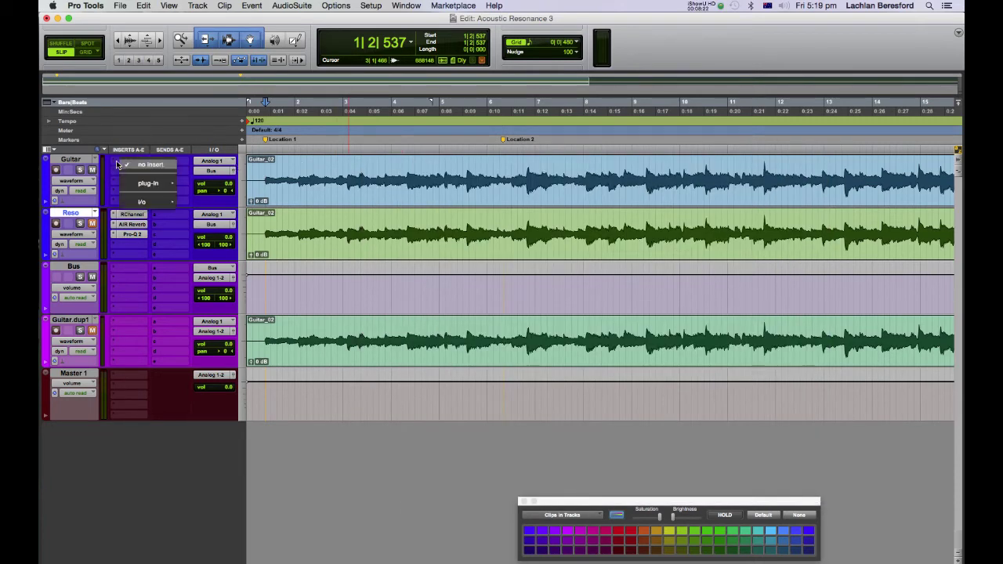
pyautogui.moveTo(146, 183)
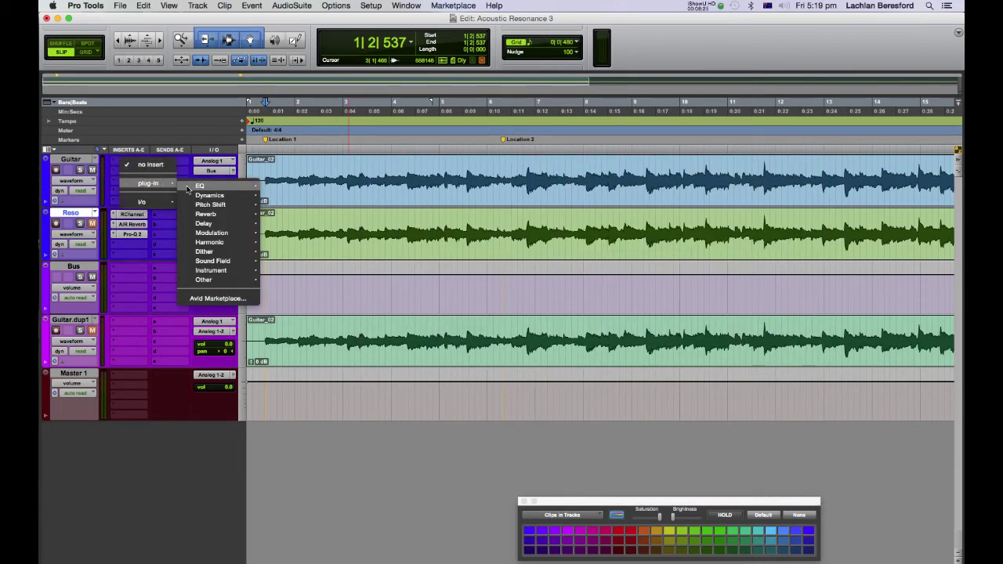
pyautogui.moveTo(196, 186)
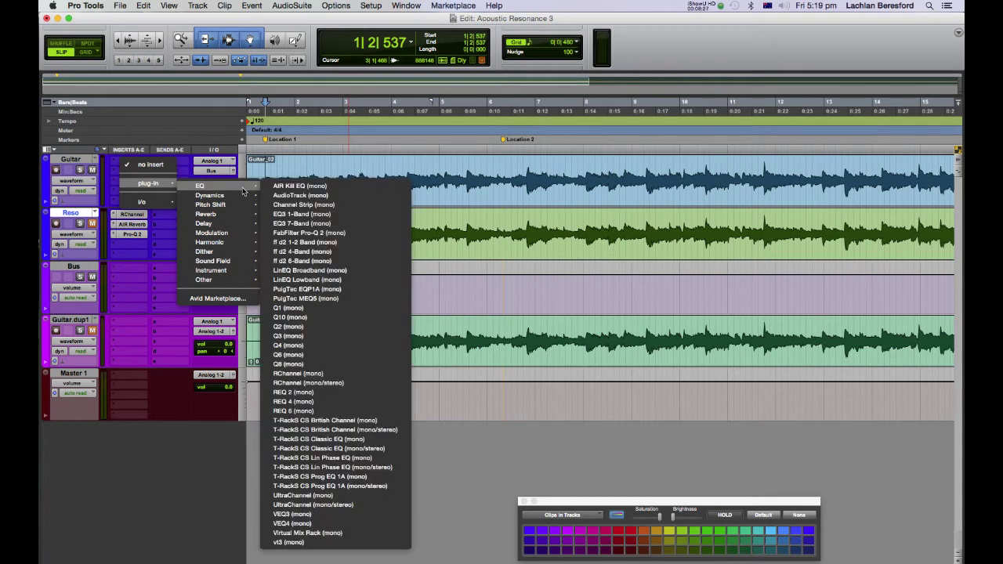
pyautogui.click(297, 234)
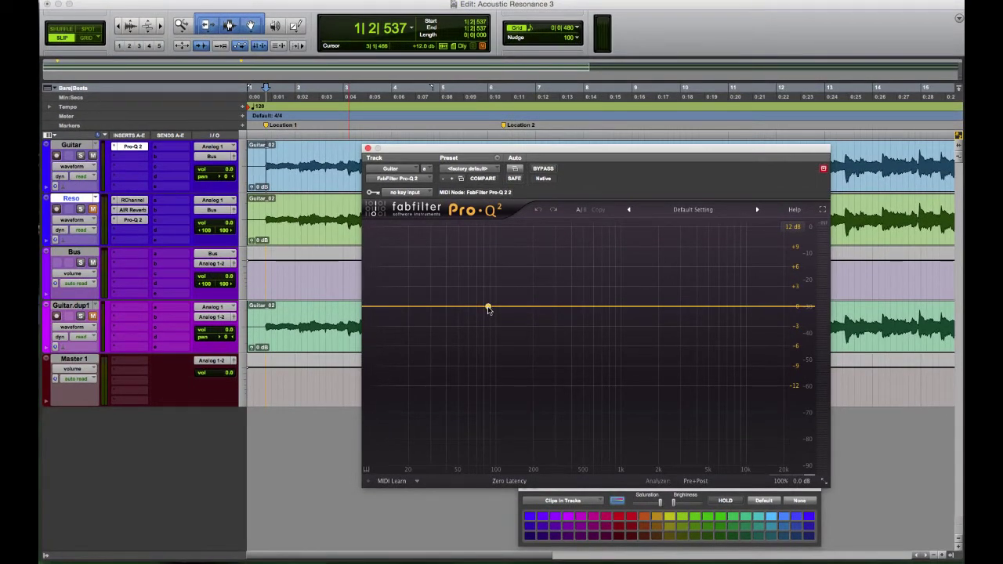
# Step: Add an equalizer band at about 68.5 Hz on the Guitar track, change it to Low Cut and briefly audition it
pyautogui.click(475, 308)
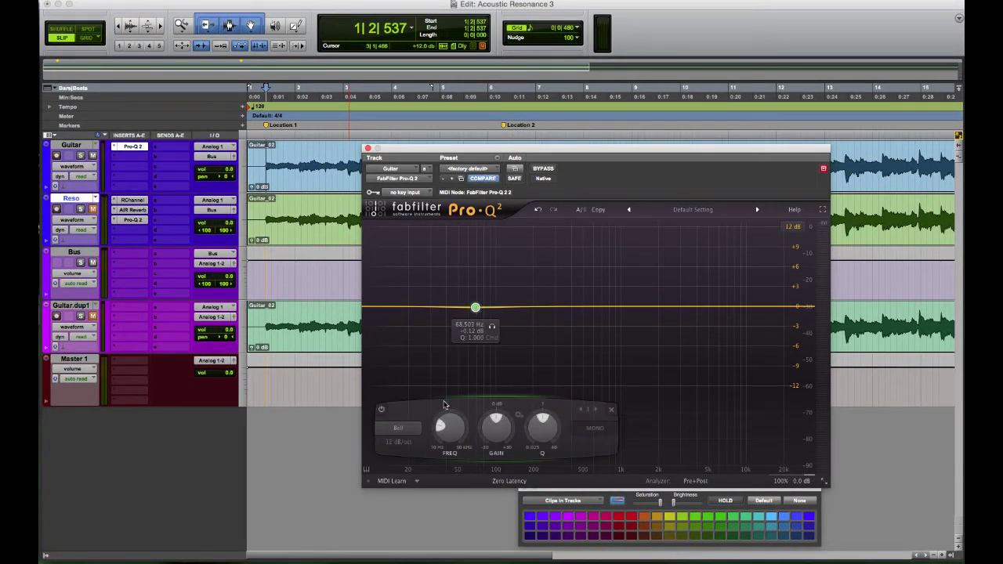
pyautogui.click(412, 428)
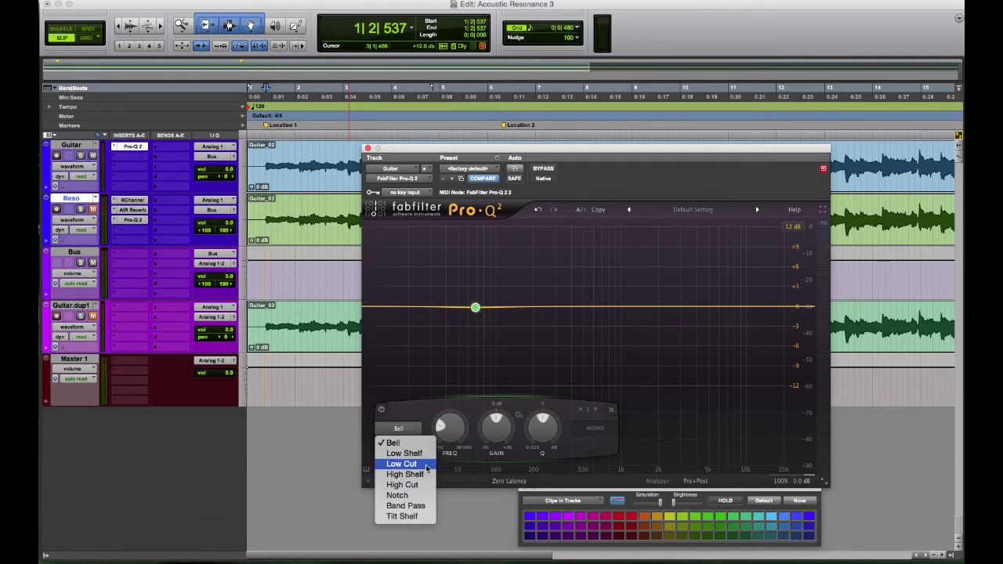
pyautogui.click(460, 411)
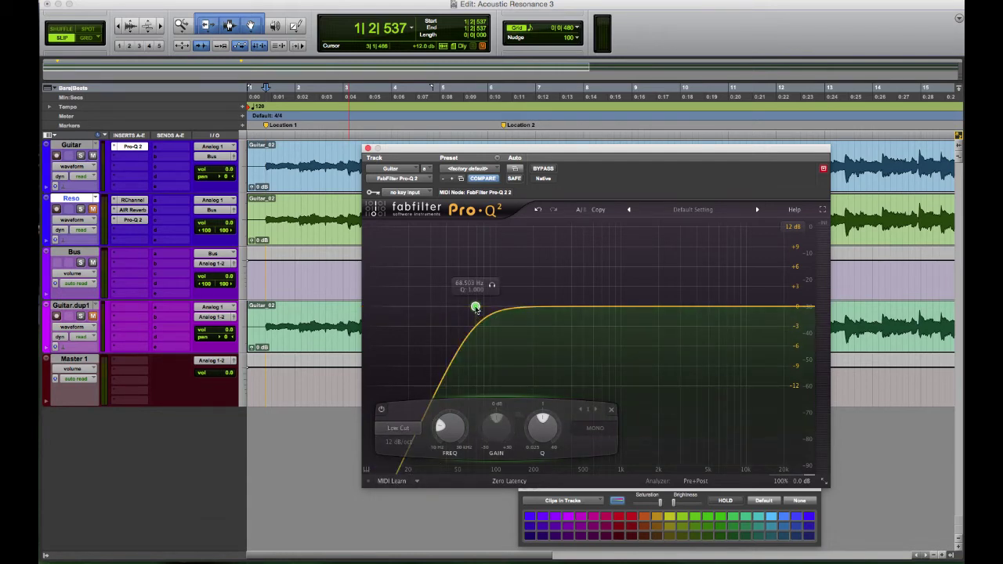
pyautogui.press('space')
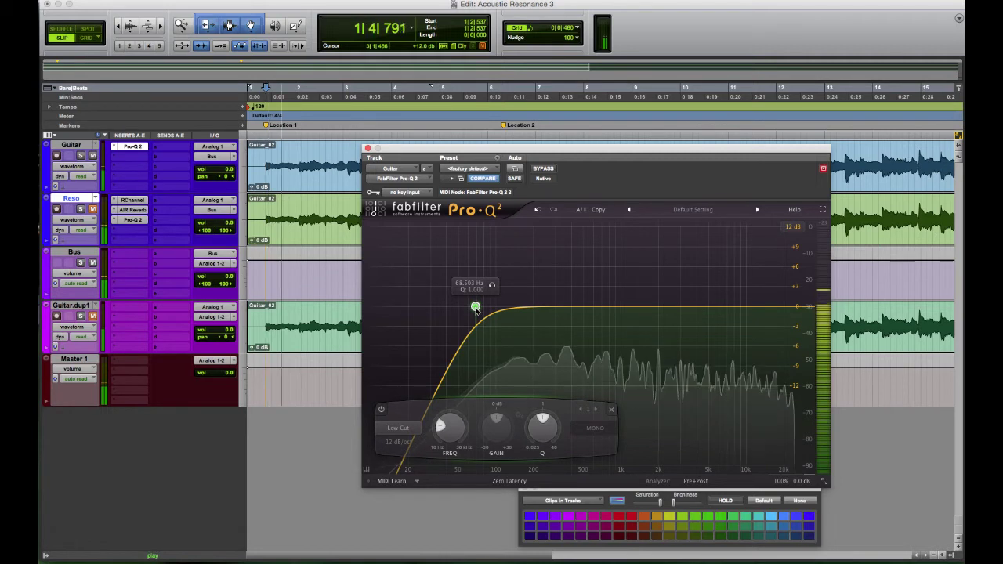
pyautogui.press('space')
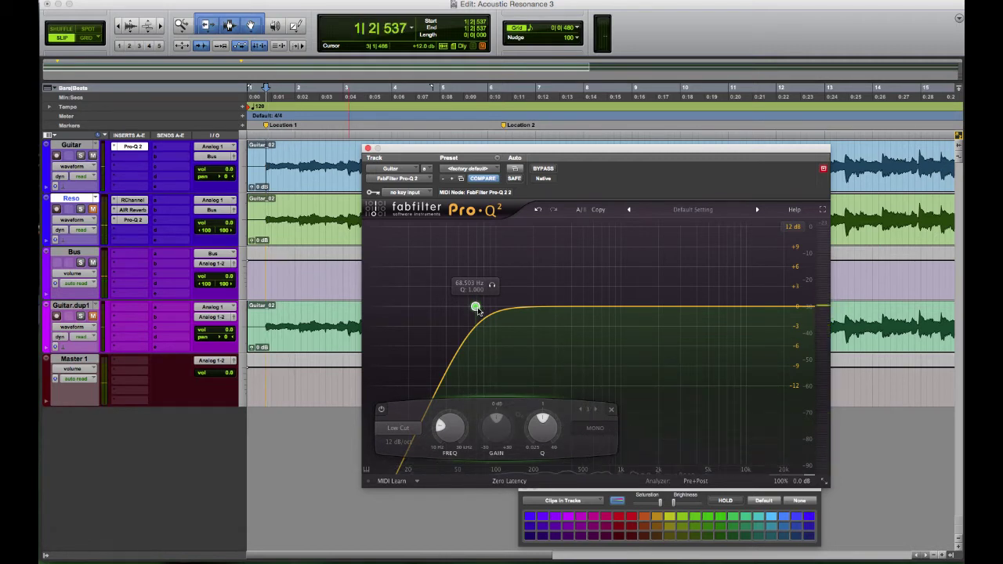
# Step: Raise the low cut's frequency to about 178 Hz while listening to the mix, then stop playback
pyautogui.moveTo(475, 308); pyautogui.dragTo(534, 312)
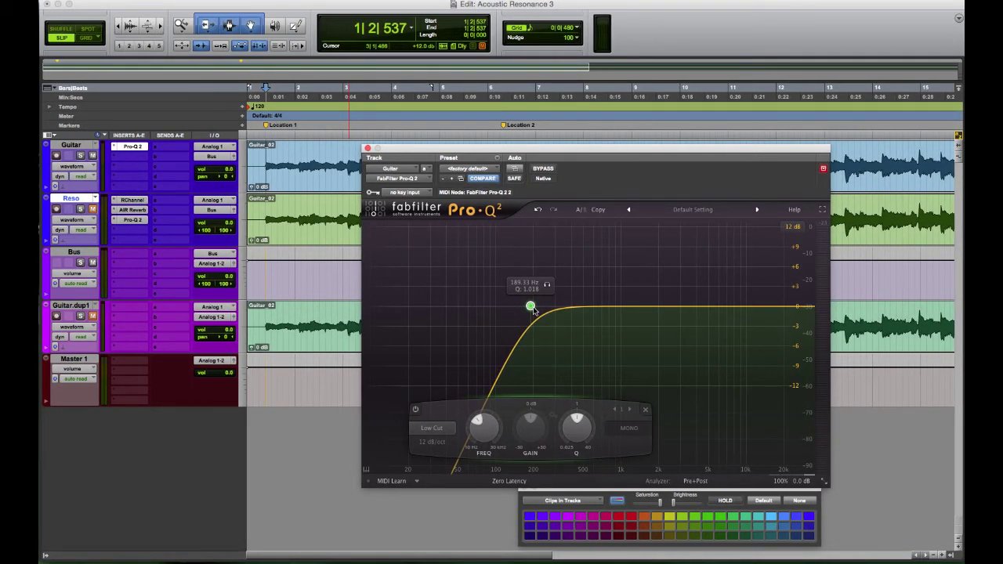
pyautogui.press('space')
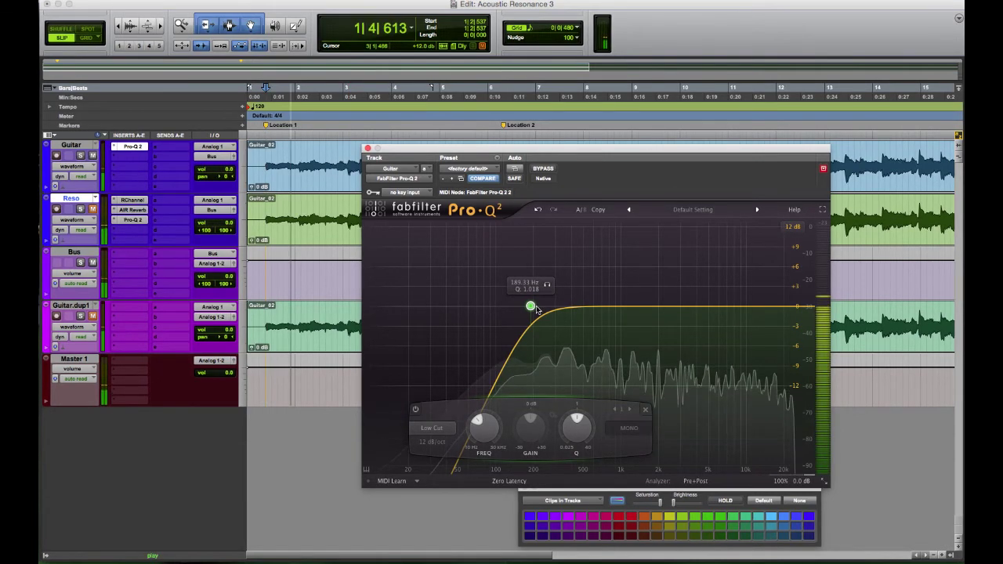
pyautogui.moveTo(536, 308); pyautogui.dragTo(540, 288)
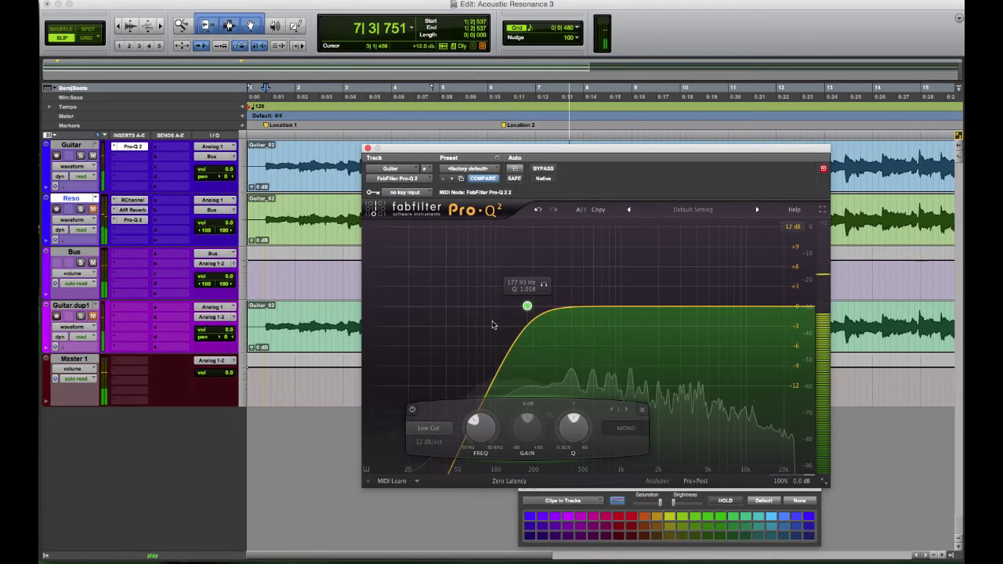
pyautogui.press('space')
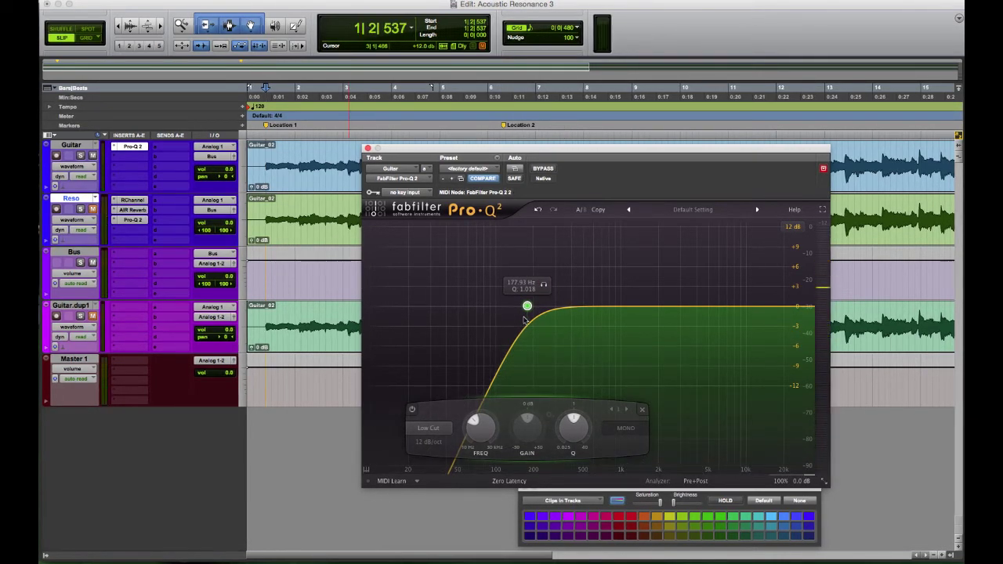
# Step: Add a bell band, audition it soloed during playback and set it to about 535 Hz with a -5.3 dB cut
pyautogui.click(584, 309)
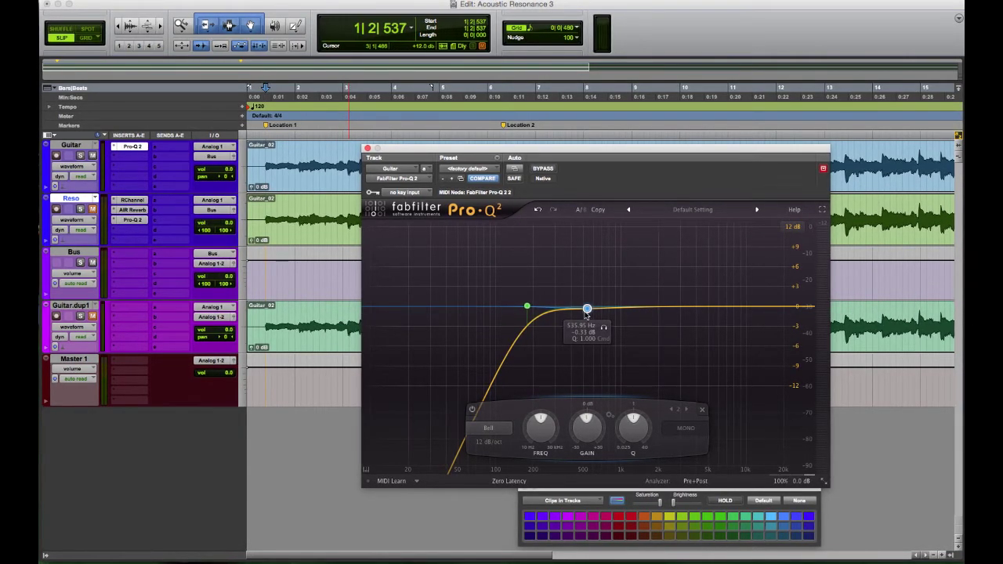
pyautogui.press('space')
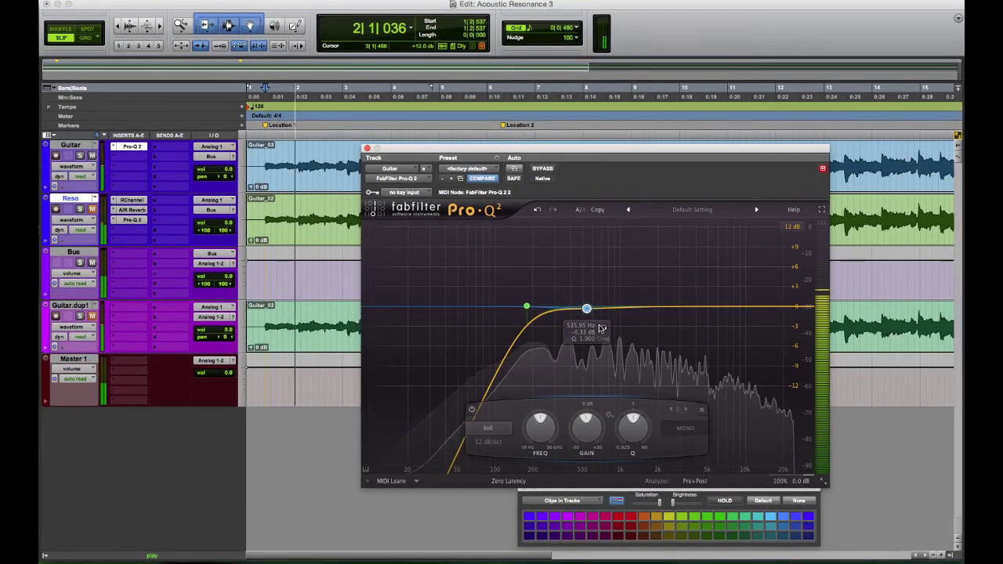
pyautogui.click(603, 328)
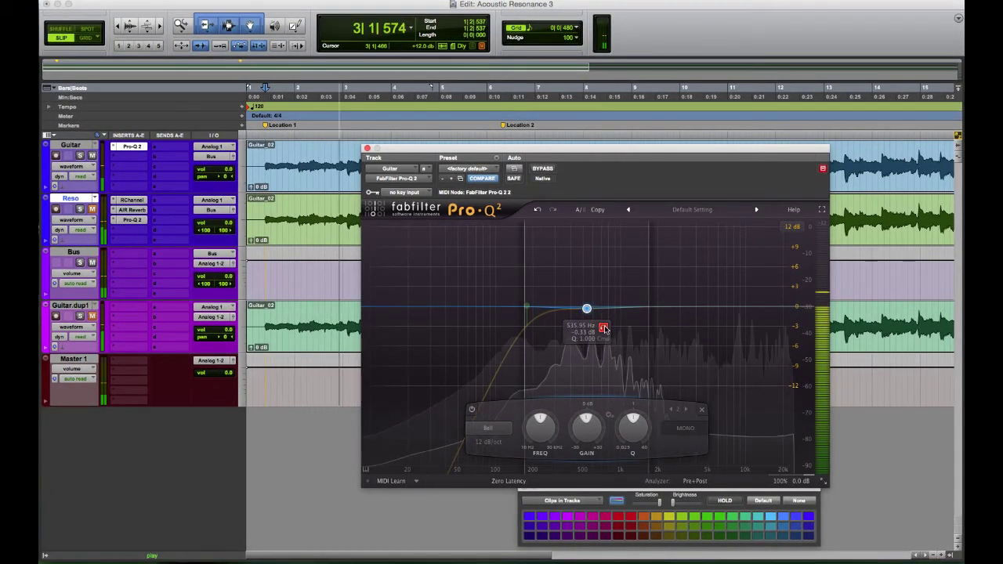
pyautogui.moveTo(603, 329); pyautogui.dragTo(587, 343)
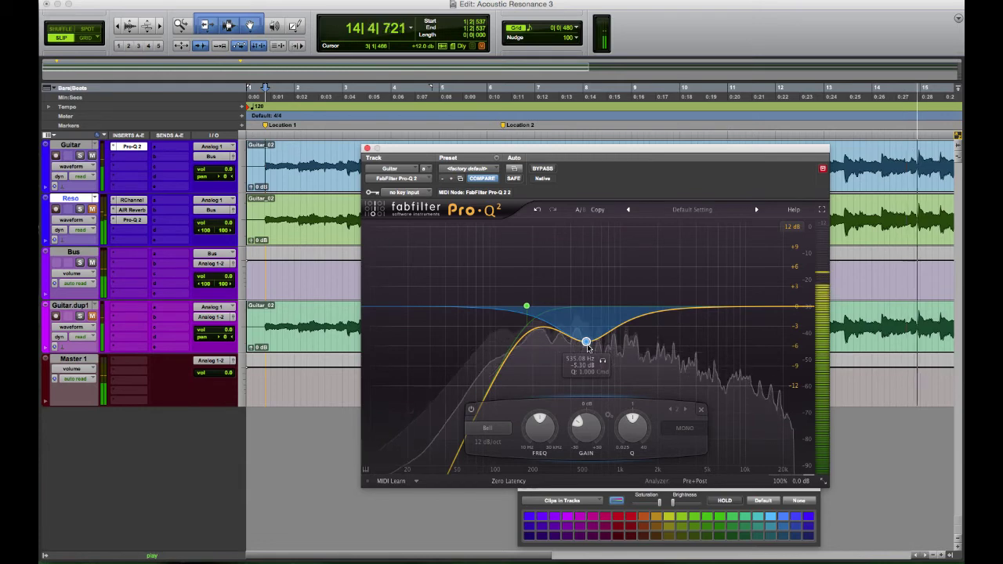
pyautogui.press('space')
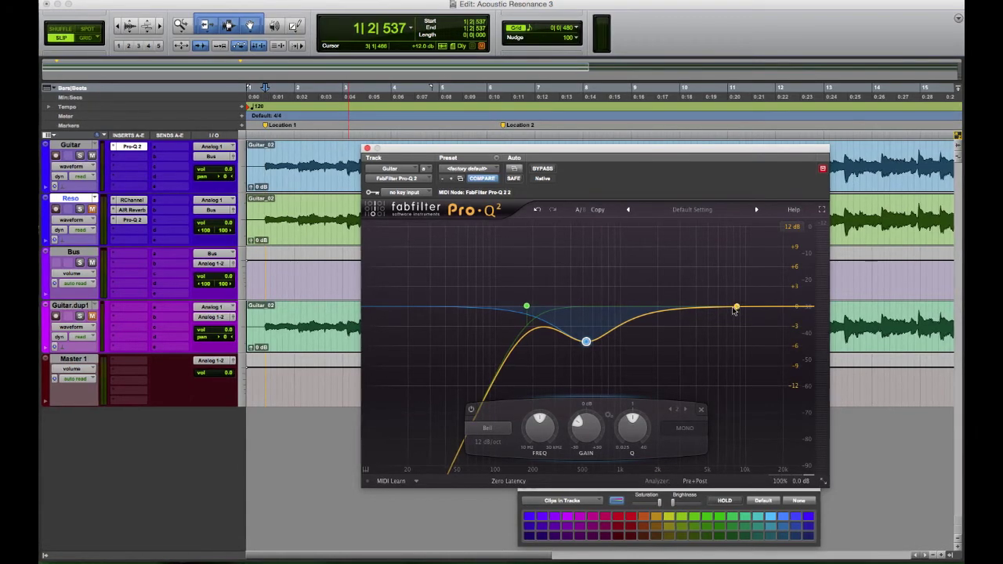
# Step: Add a third bell band and tune it during playback to a narrow cut at about 8882 Hz, -6.85 dB, with a Q of about 5.9
pyautogui.click(735, 308)
pyautogui.press('space')
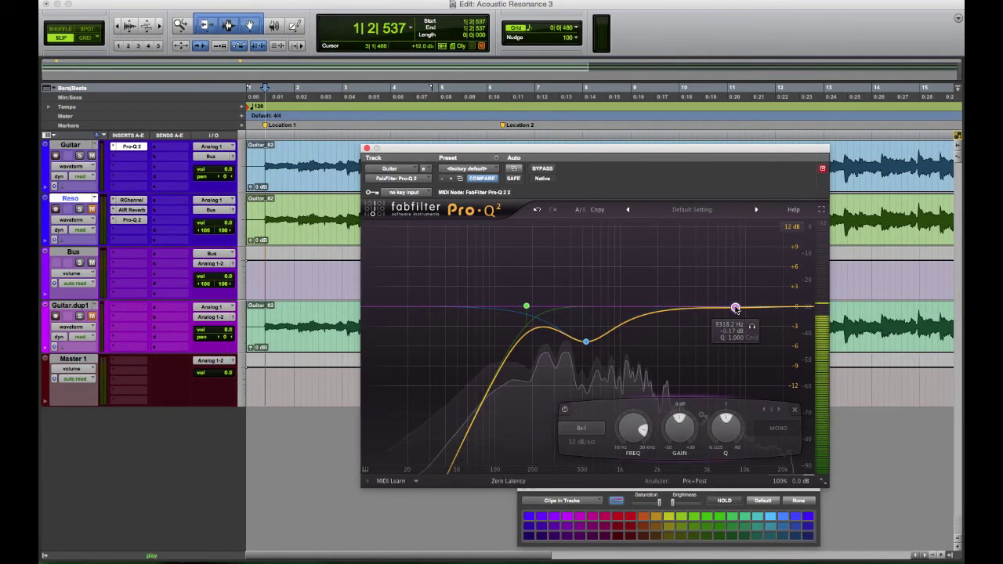
pyautogui.moveTo(727, 430); pyautogui.dragTo(719, 403)
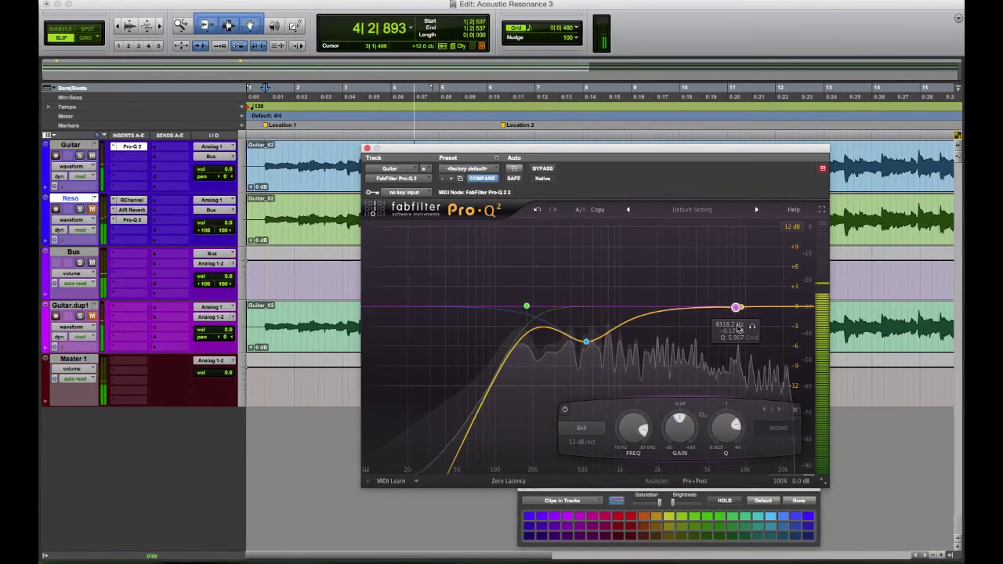
pyautogui.moveTo(678, 427); pyautogui.dragTo(685, 470)
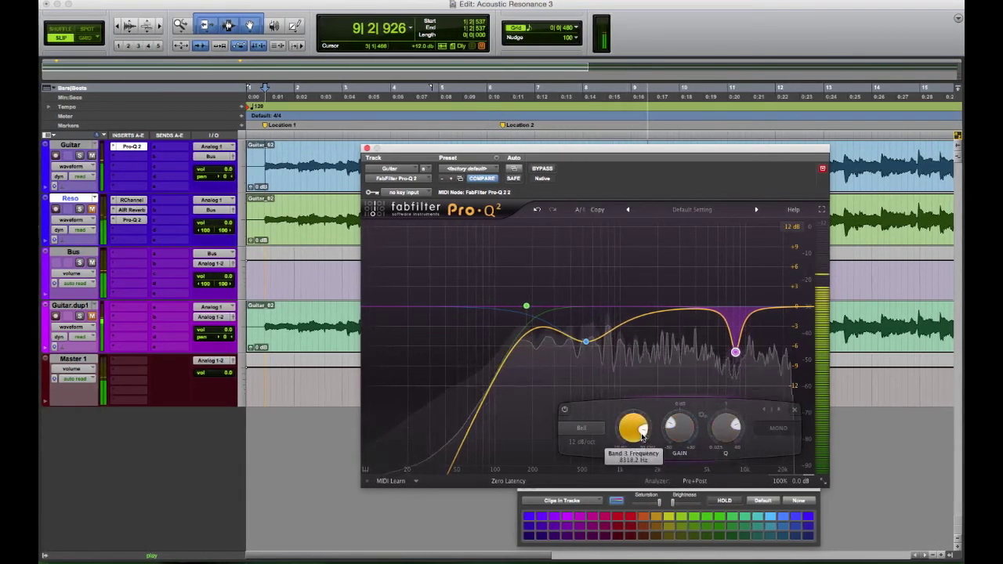
pyautogui.scroll(-2, 642, 436)
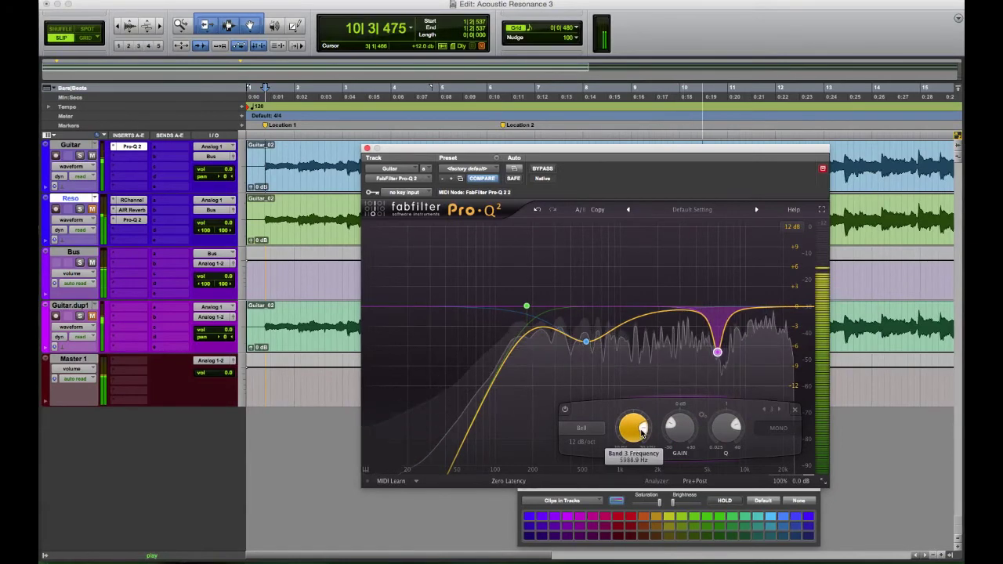
pyautogui.scroll(2, 643, 434)
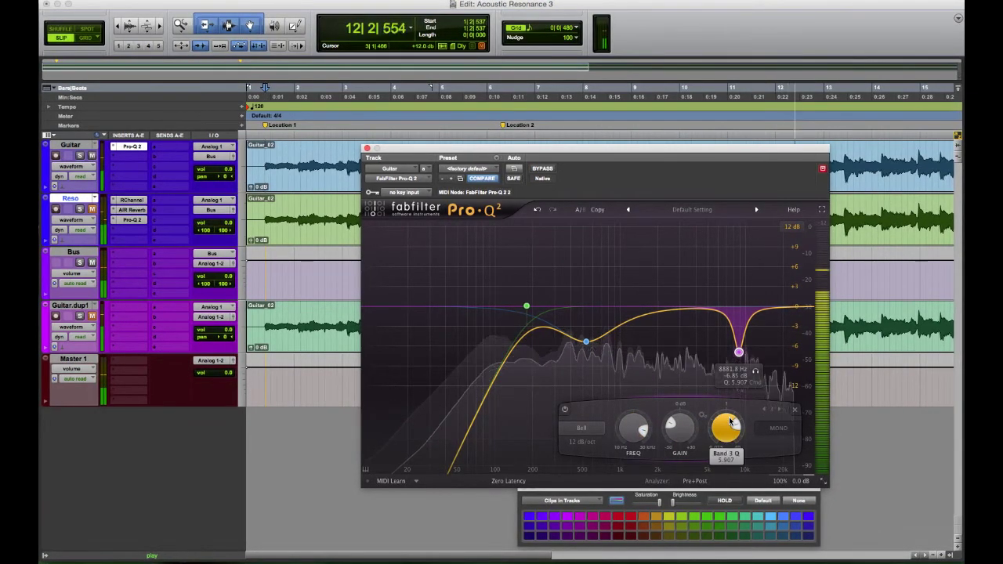
pyautogui.scroll(-2, 728, 429)
pyautogui.scroll(-1, 727, 431)
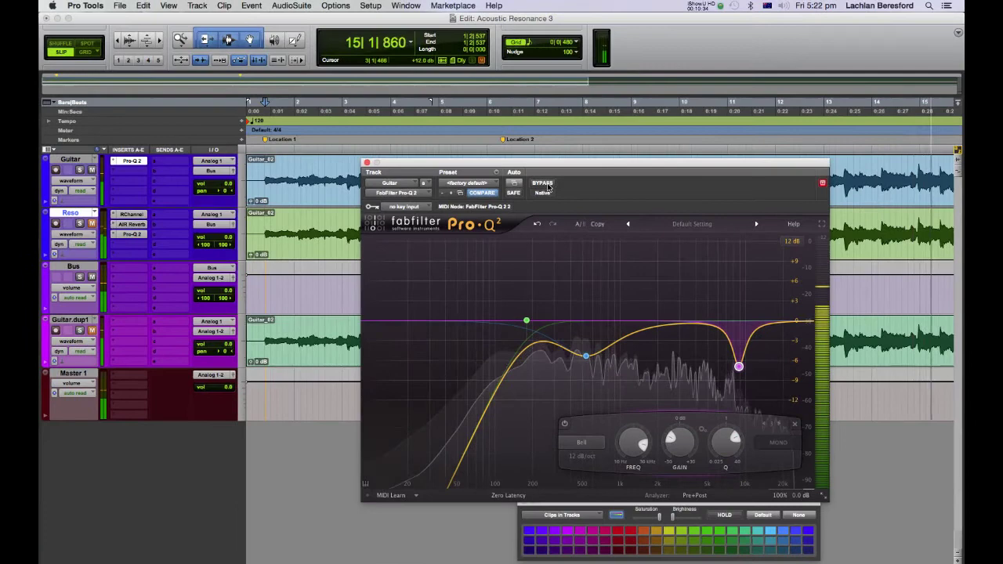
# Step: Compare the mix with the Guitar track's Pro-Q 2 bypassed and active, then stop playback
pyautogui.click(542, 183)
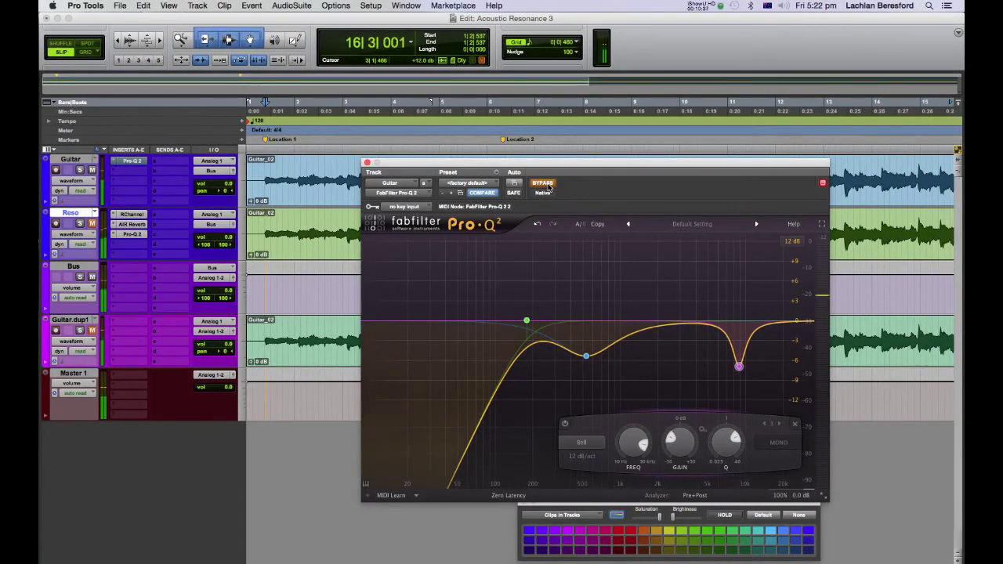
pyautogui.click(548, 185)
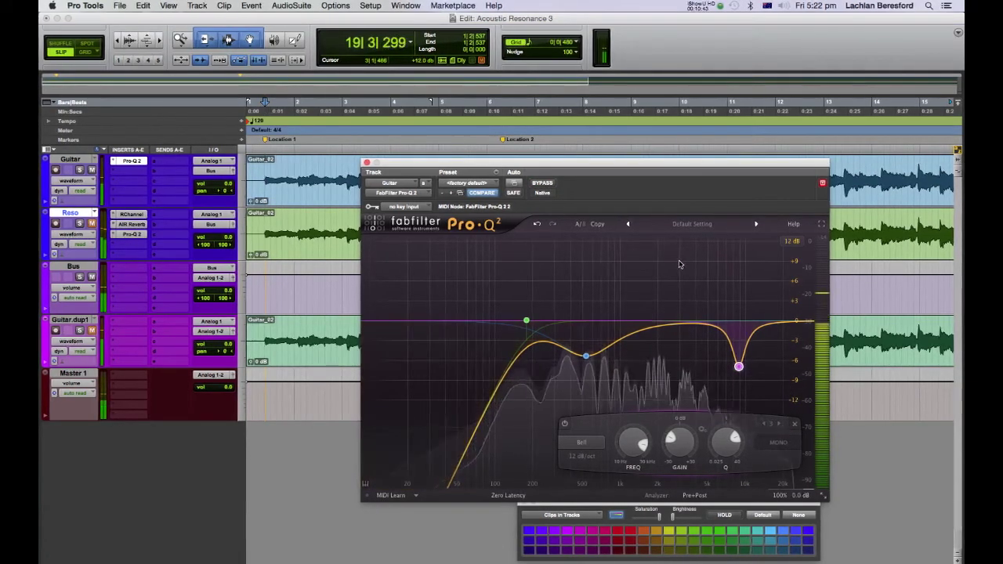
pyautogui.press('space')
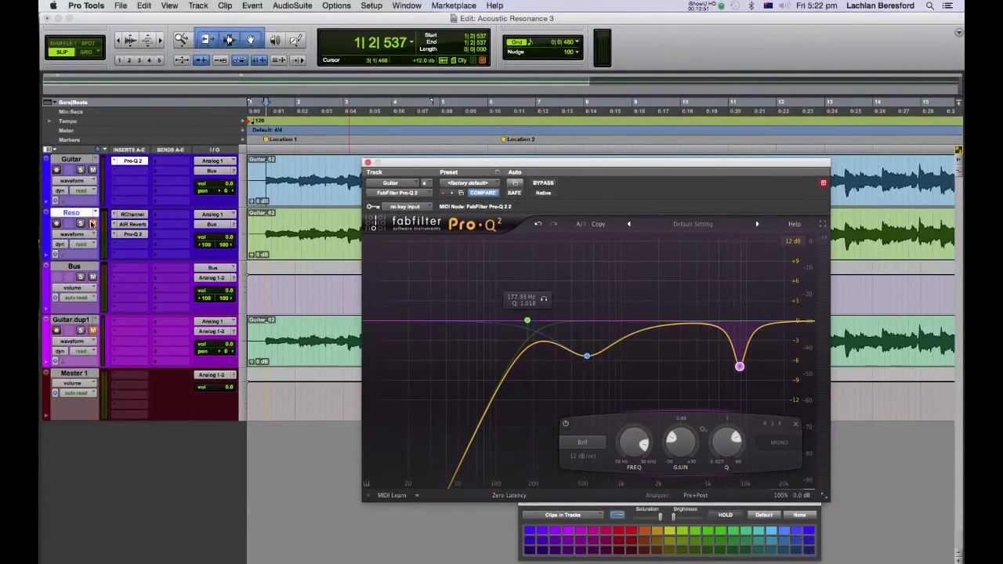
# Step: Unmute the Reso track, set the Guitar track's volume to -2.0 dB and pull the Reso volume fully down
pyautogui.click(92, 224)
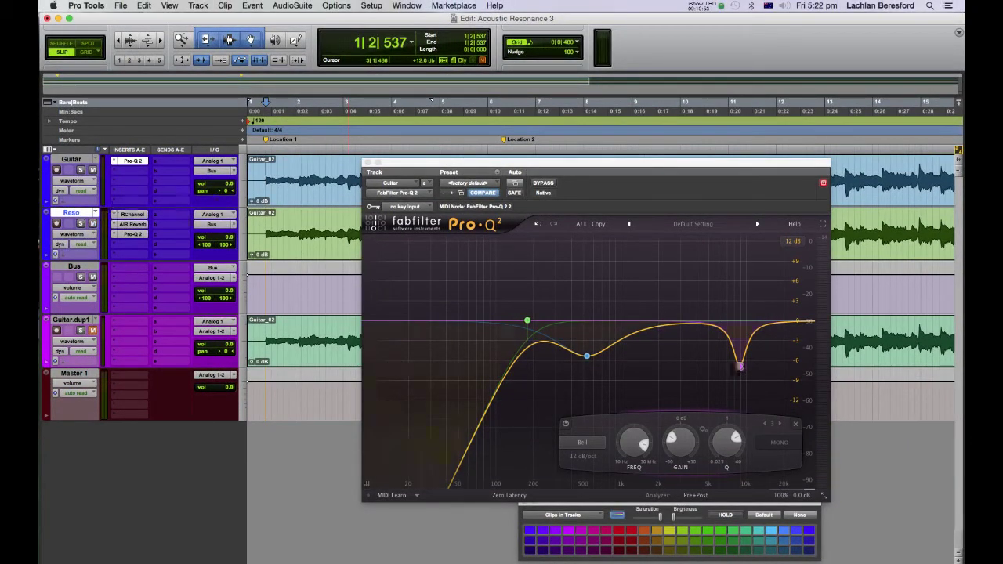
pyautogui.moveTo(225, 185); pyautogui.dragTo(225, 186)
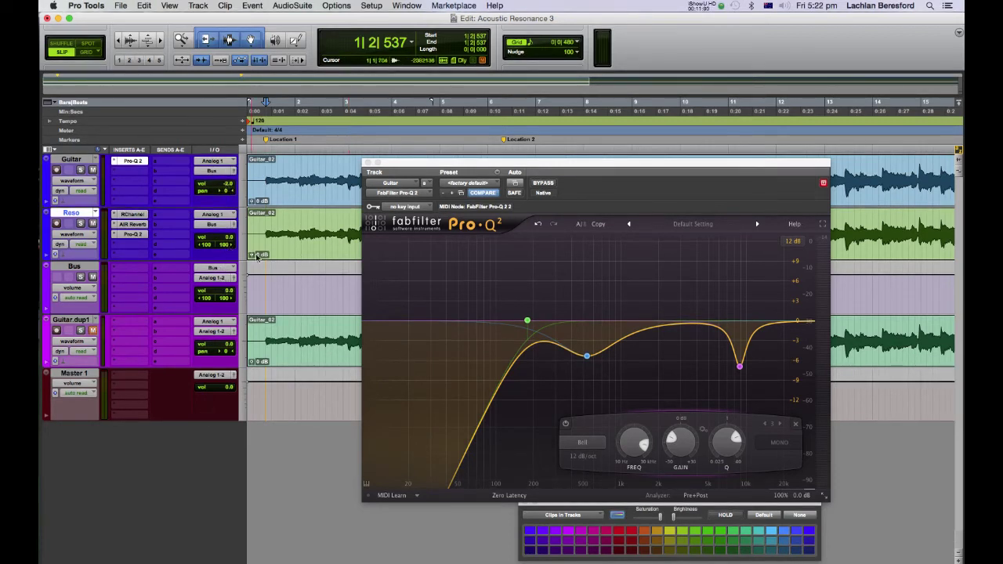
pyautogui.moveTo(227, 243); pyautogui.dragTo(229, 274)
# Step: Start playback, close the equalizer window and blend in the Reso track by bringing its volume up to -2.6 dB
pyautogui.press('space')
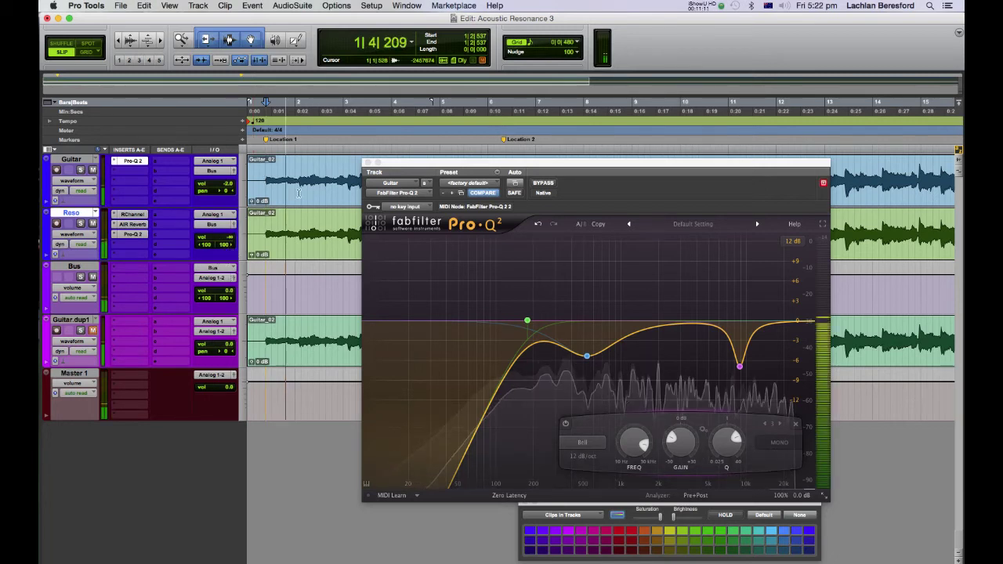
pyautogui.press('super+w')
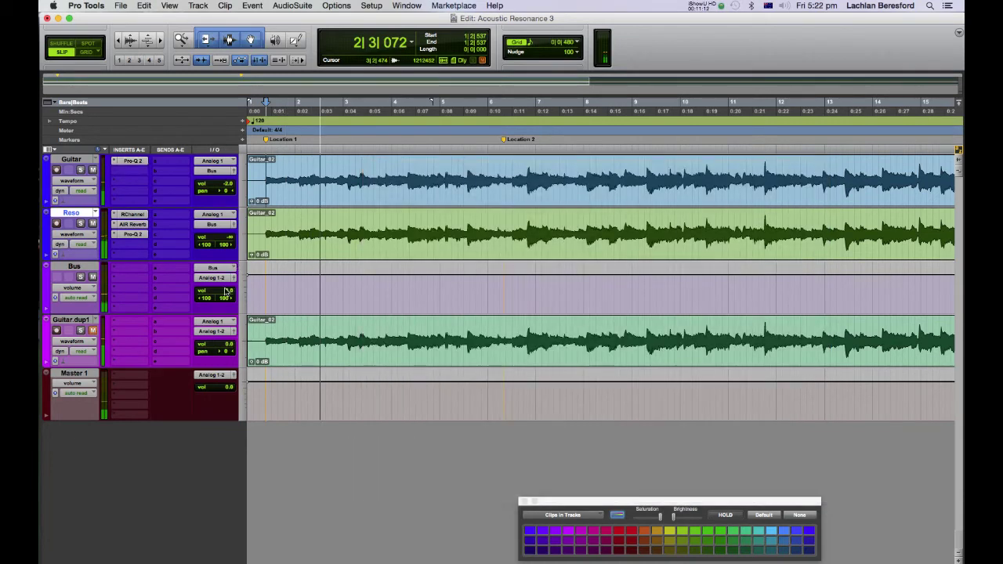
pyautogui.moveTo(229, 240); pyautogui.dragTo(232, 211)
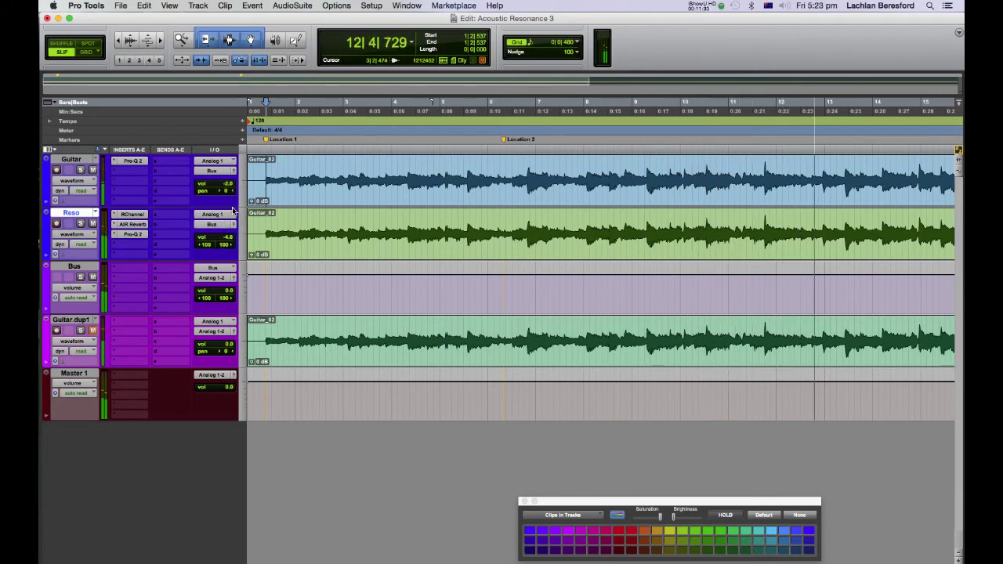
pyautogui.moveTo(228, 237); pyautogui.dragTo(231, 238)
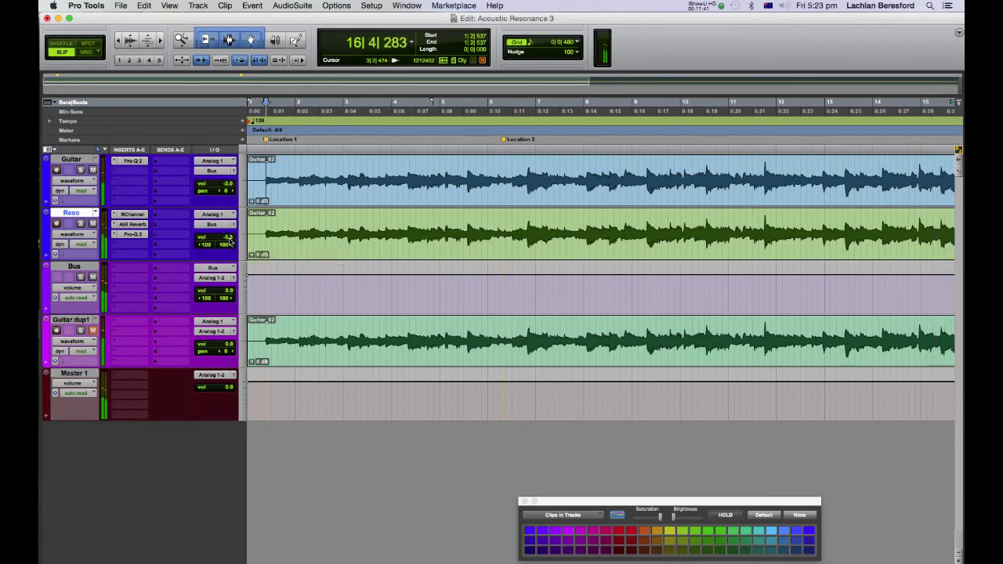
pyautogui.moveTo(228, 237); pyautogui.dragTo(229, 241)
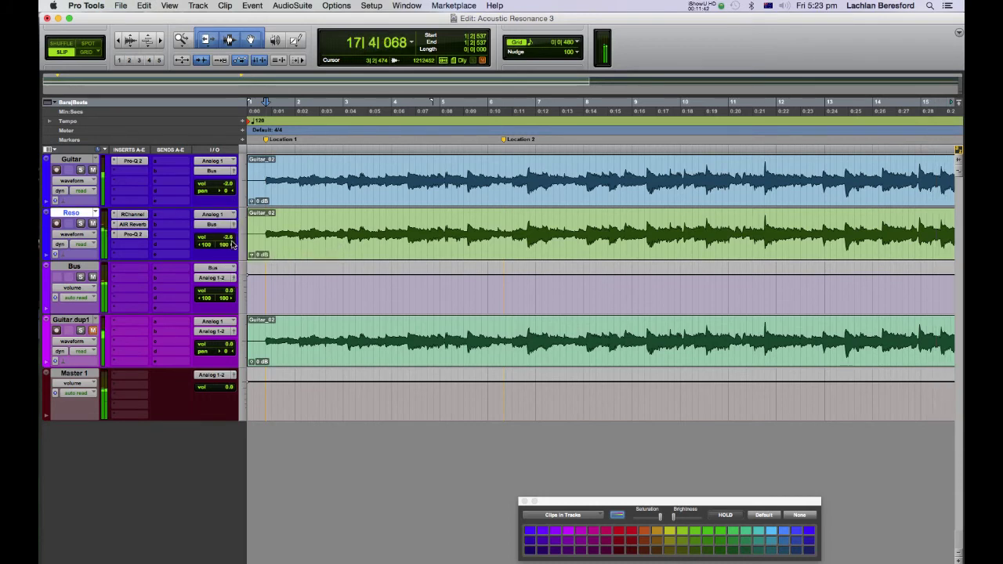
pyautogui.press('space')
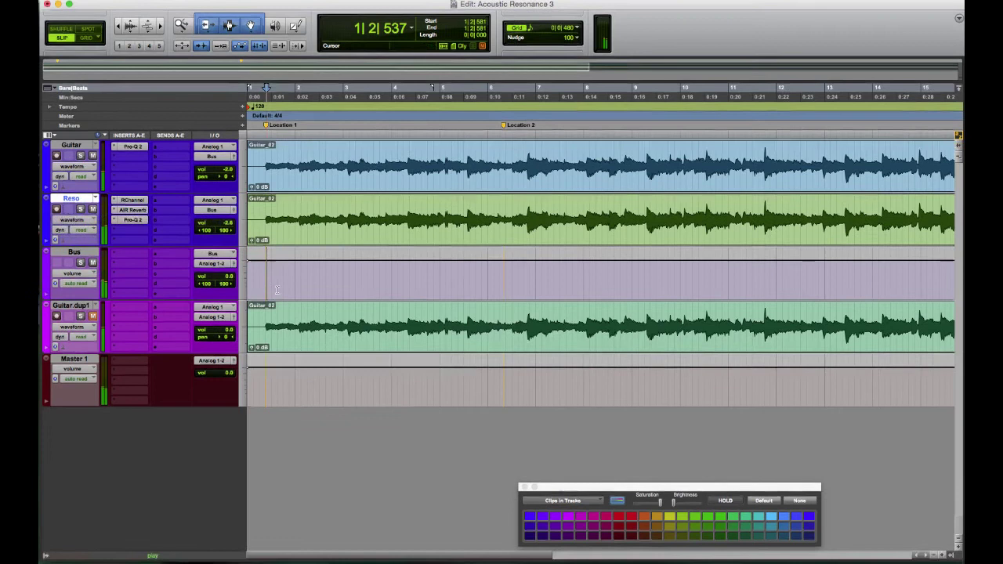
# Step: Select a short range near the start across the Bus and Guitar.dup1 tracks and play back the blended mix from there
pyautogui.moveTo(266, 281); pyautogui.dragTo(286, 324)
pyautogui.press('space')
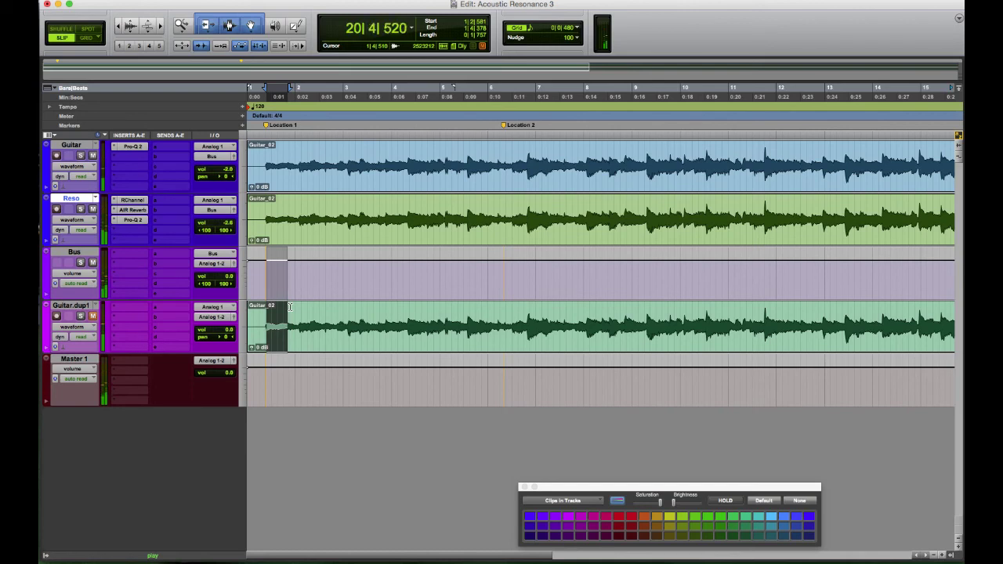
pyautogui.press('space')
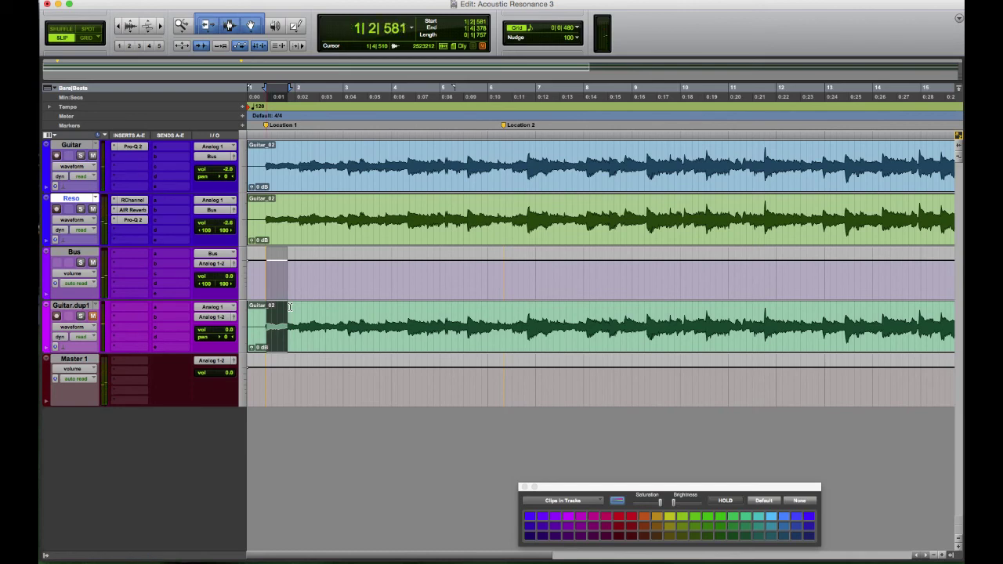